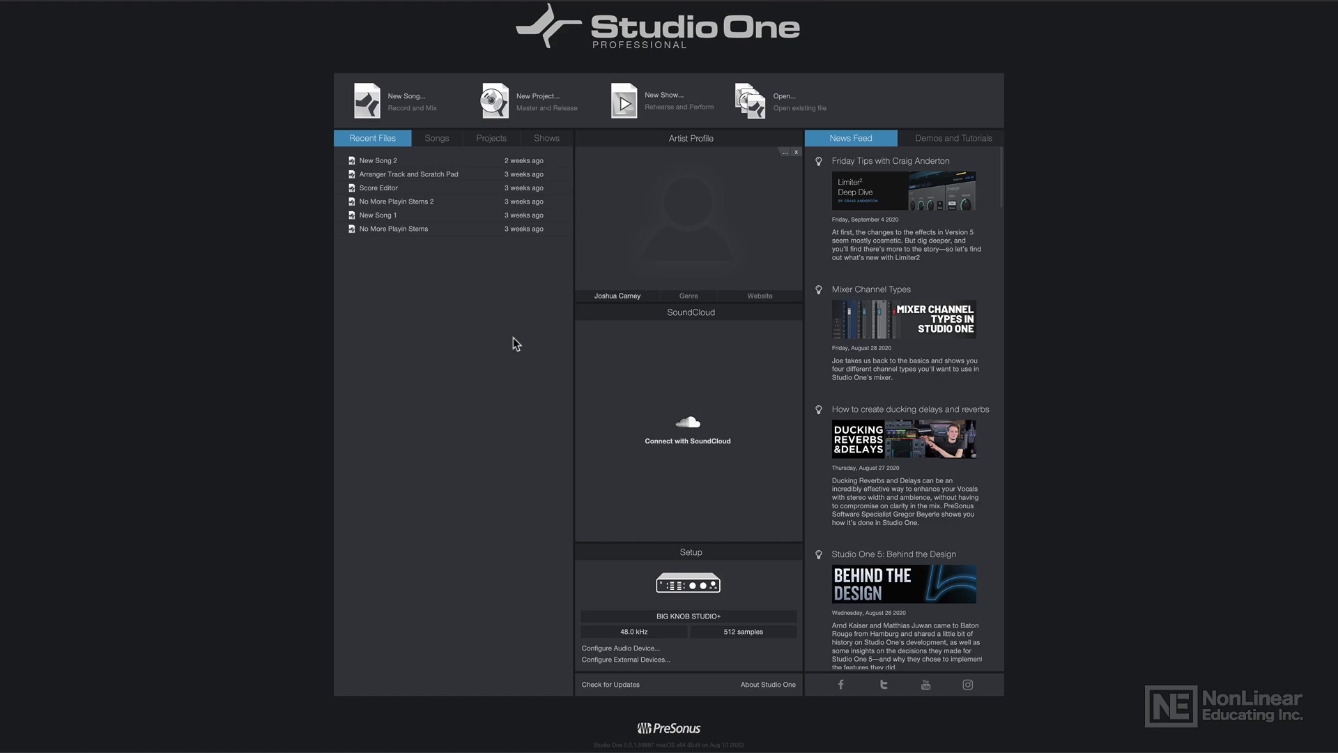
Start an empty song titled 'MIDI Song 1' saved in the Songs folder
left_click(394, 101)
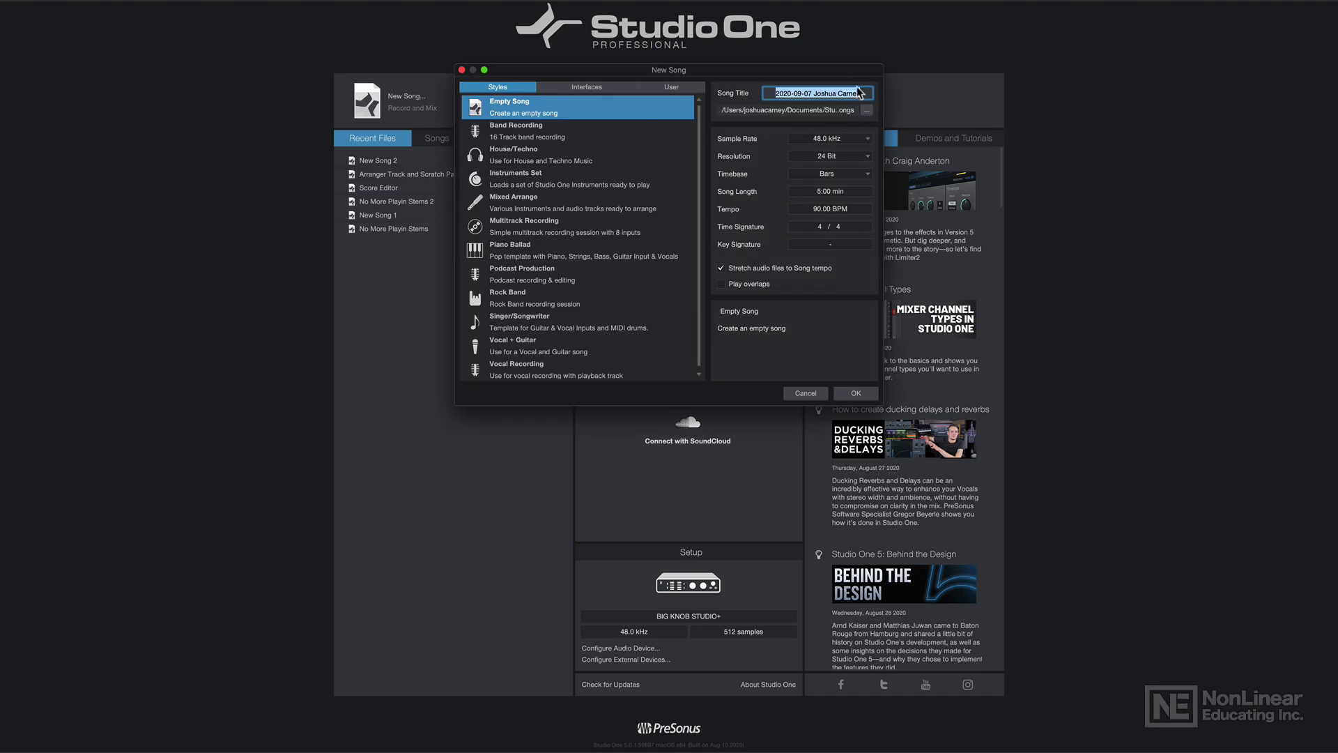
type("MIDI Song 1")
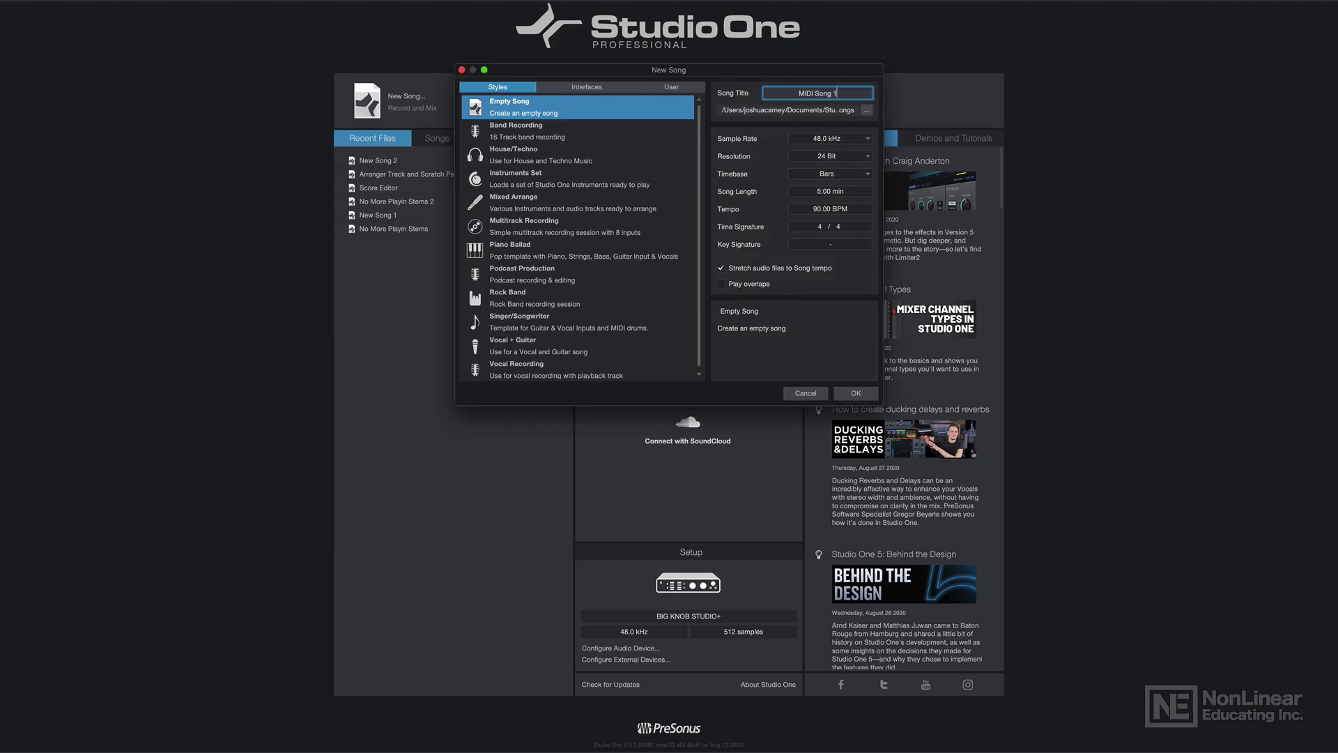
left_click(866, 112)
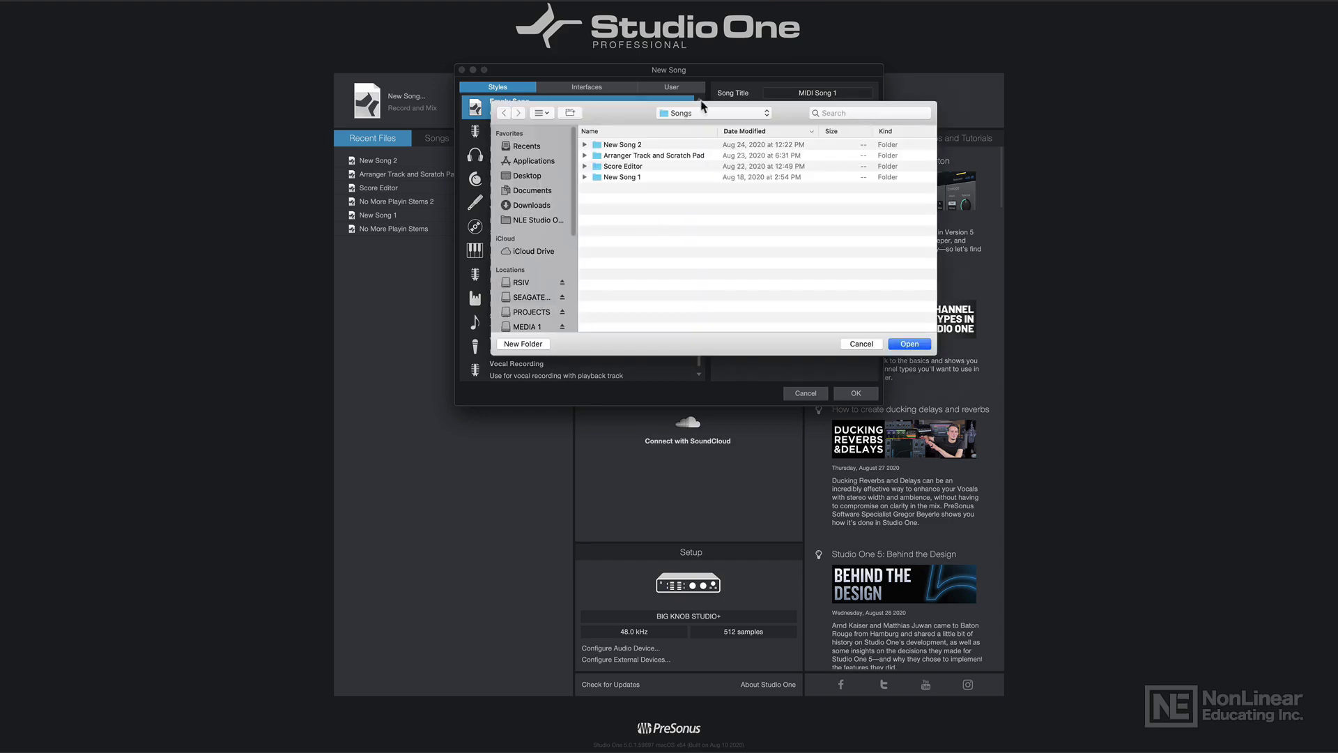
left_click(910, 343)
Keep 48 kHz sample rate and Bars timebase, and set the tempo to 128 BPM
left_click(859, 142)
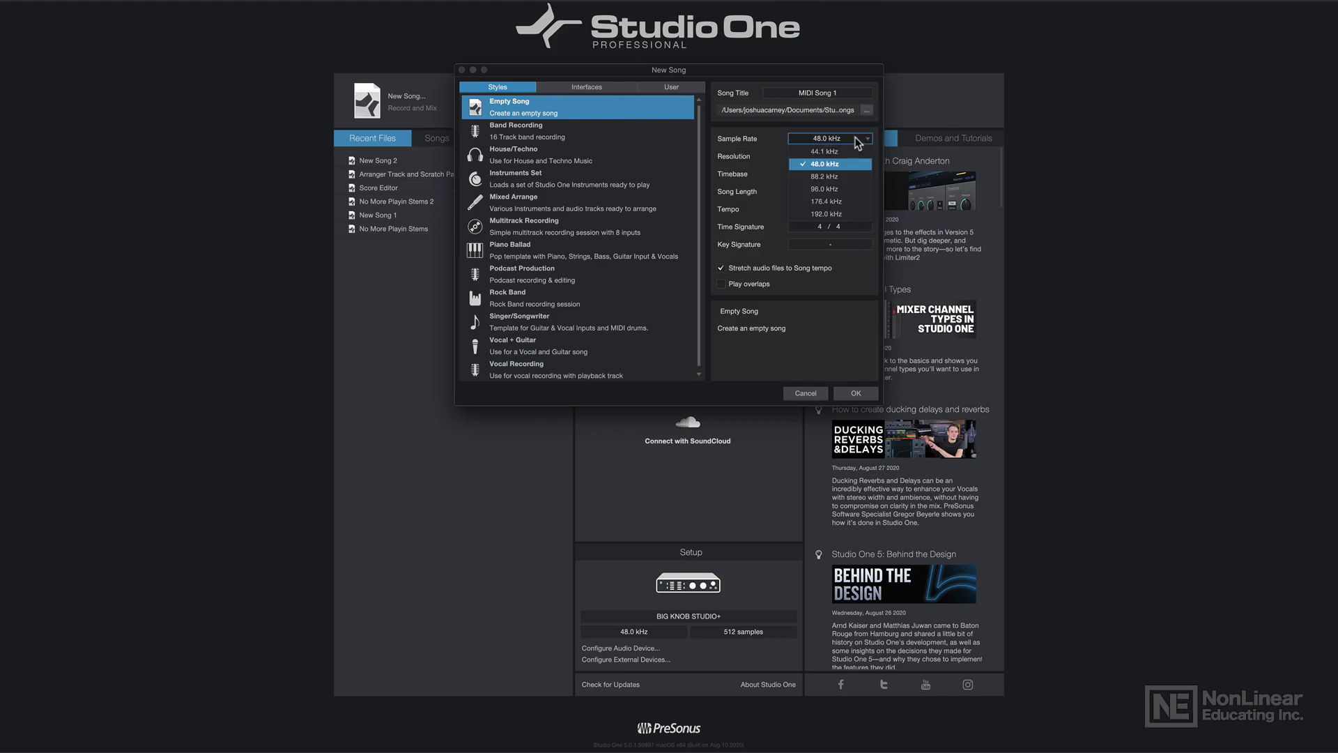
left_click(856, 163)
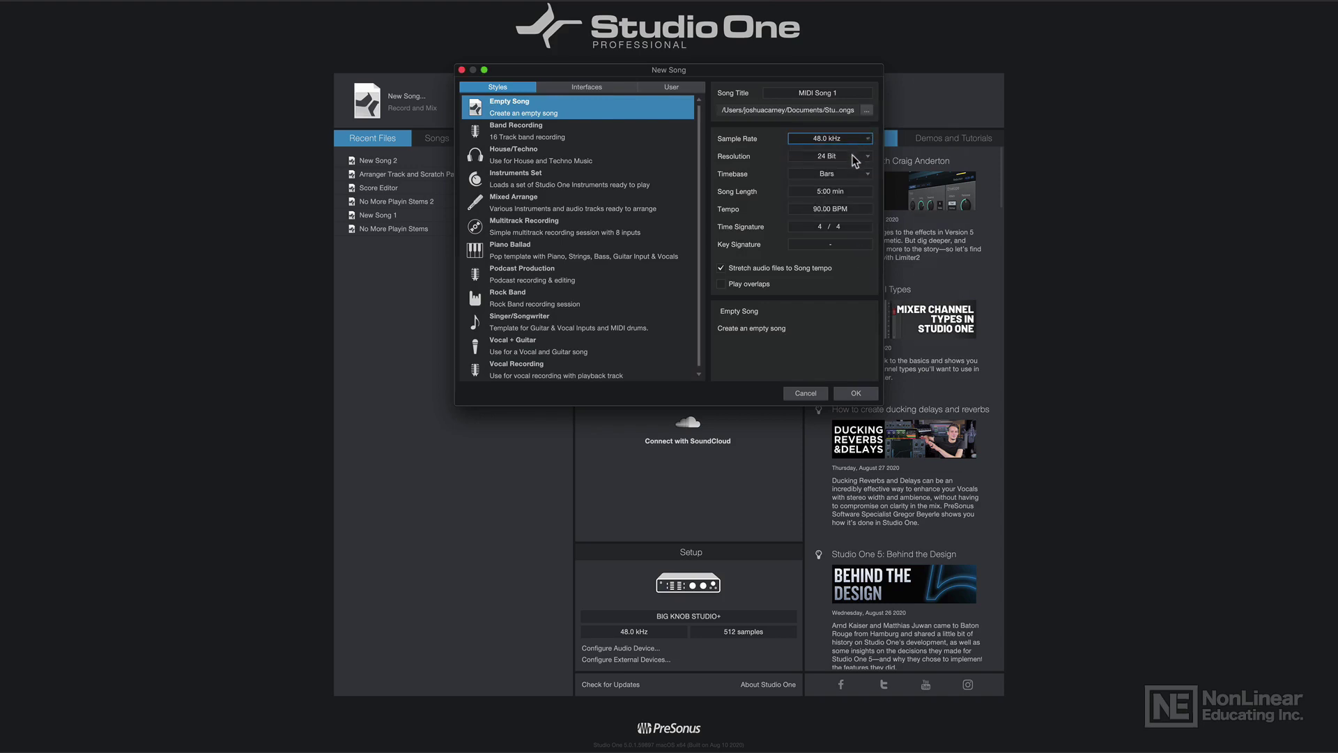
left_click(853, 178)
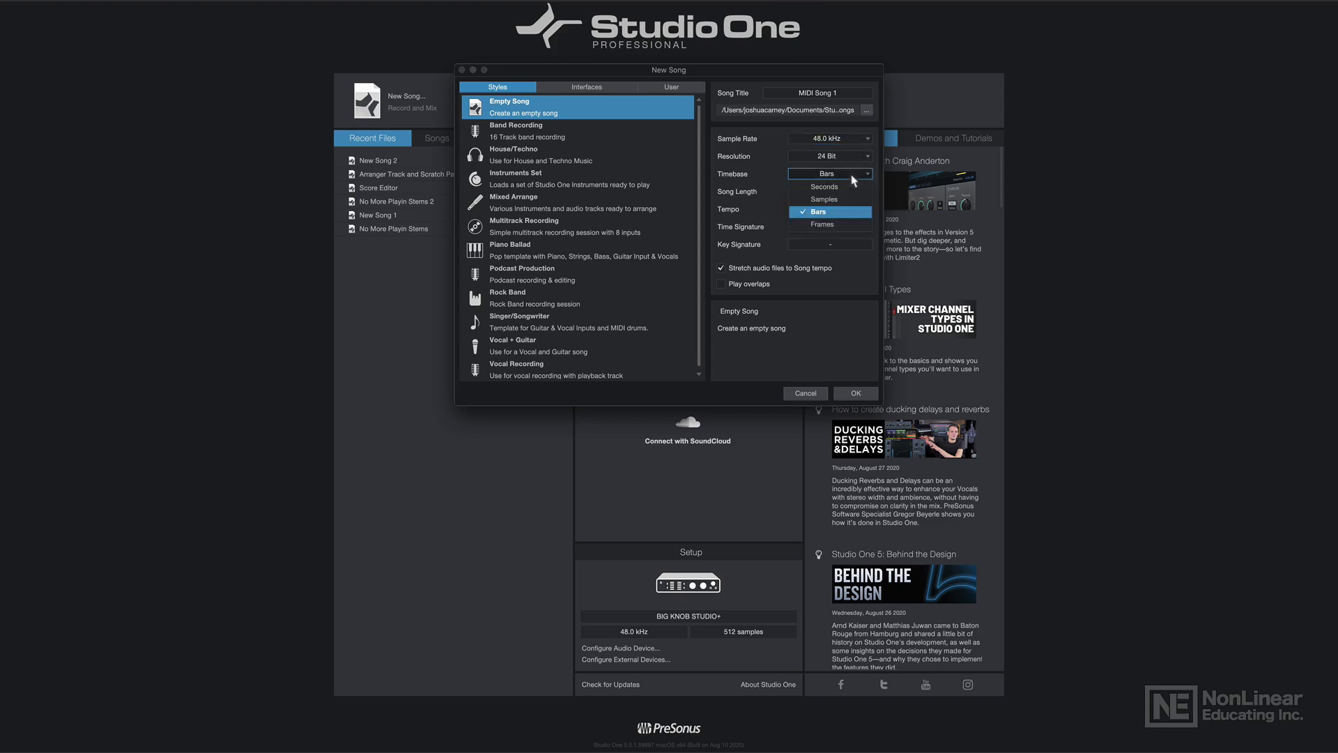
left_click(845, 212)
left_click(817, 209)
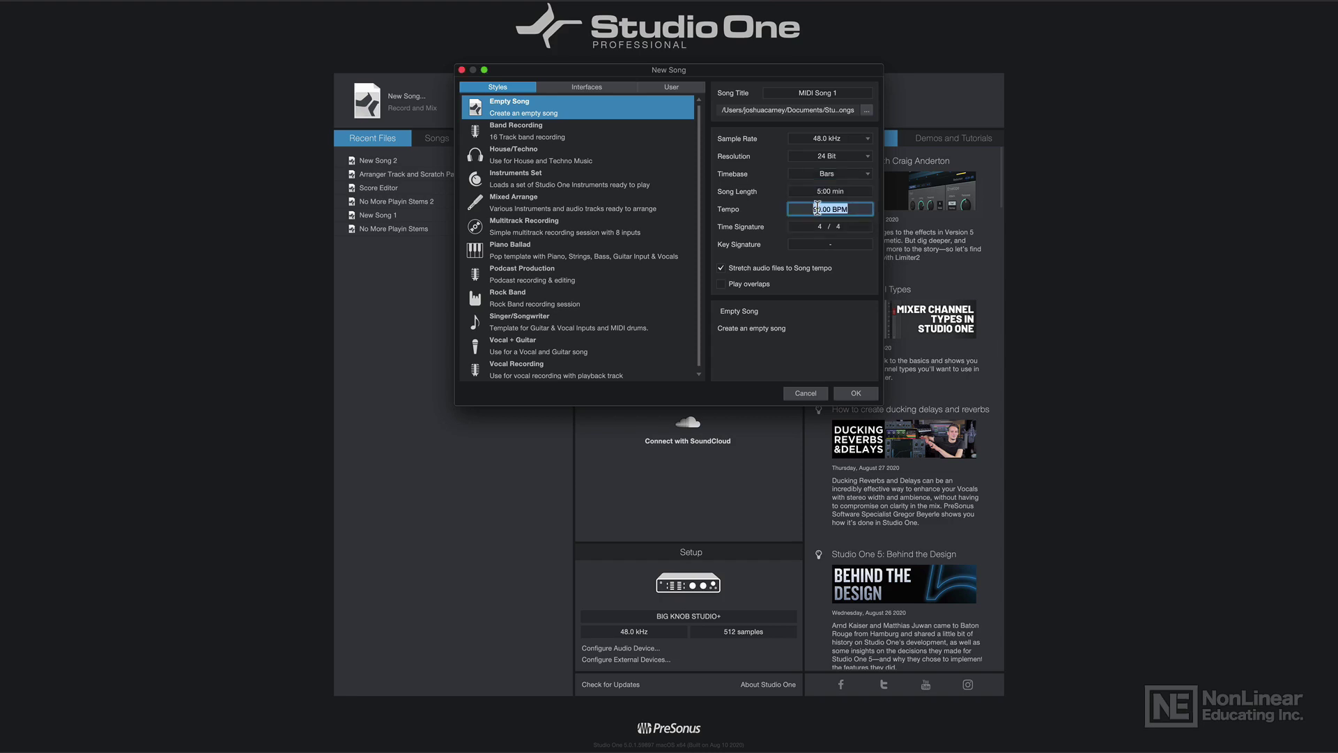
type("128")
key("Return")
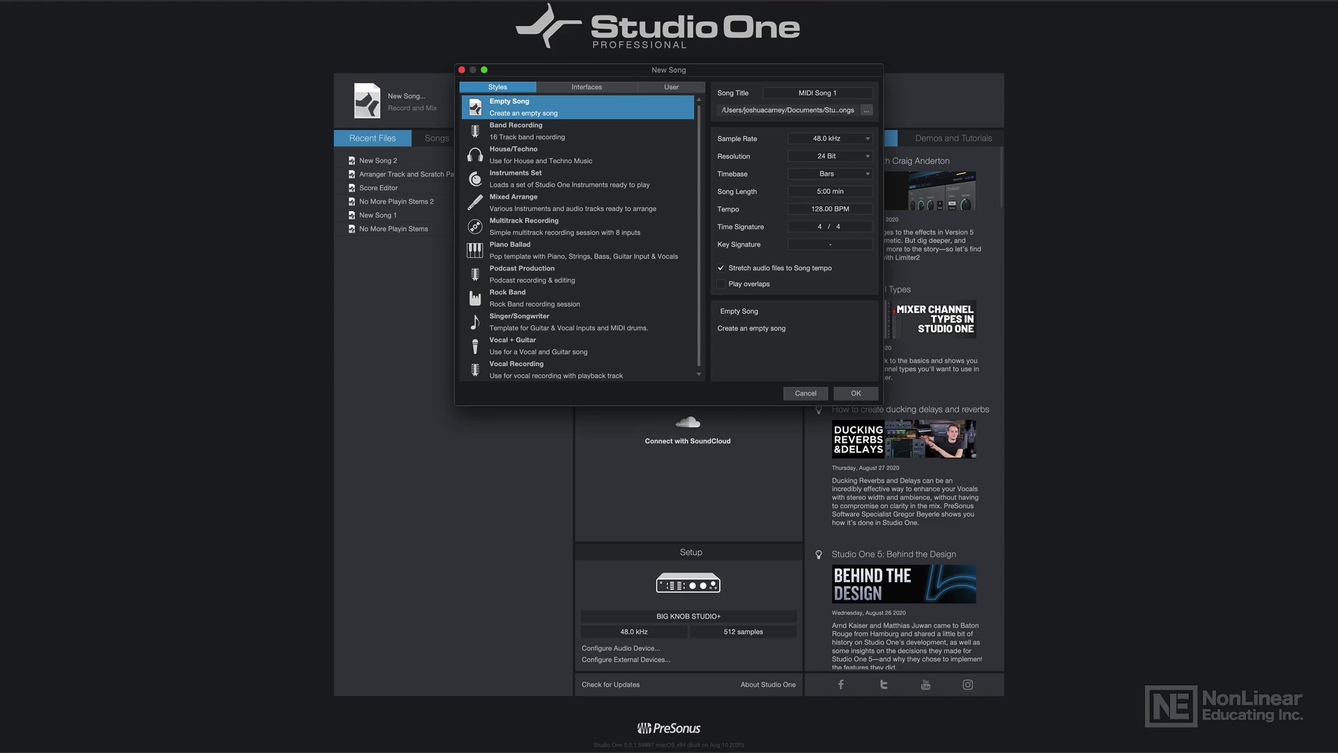
Choose Am as the key signature on the circle-of-fifths picker
left_click(817, 244)
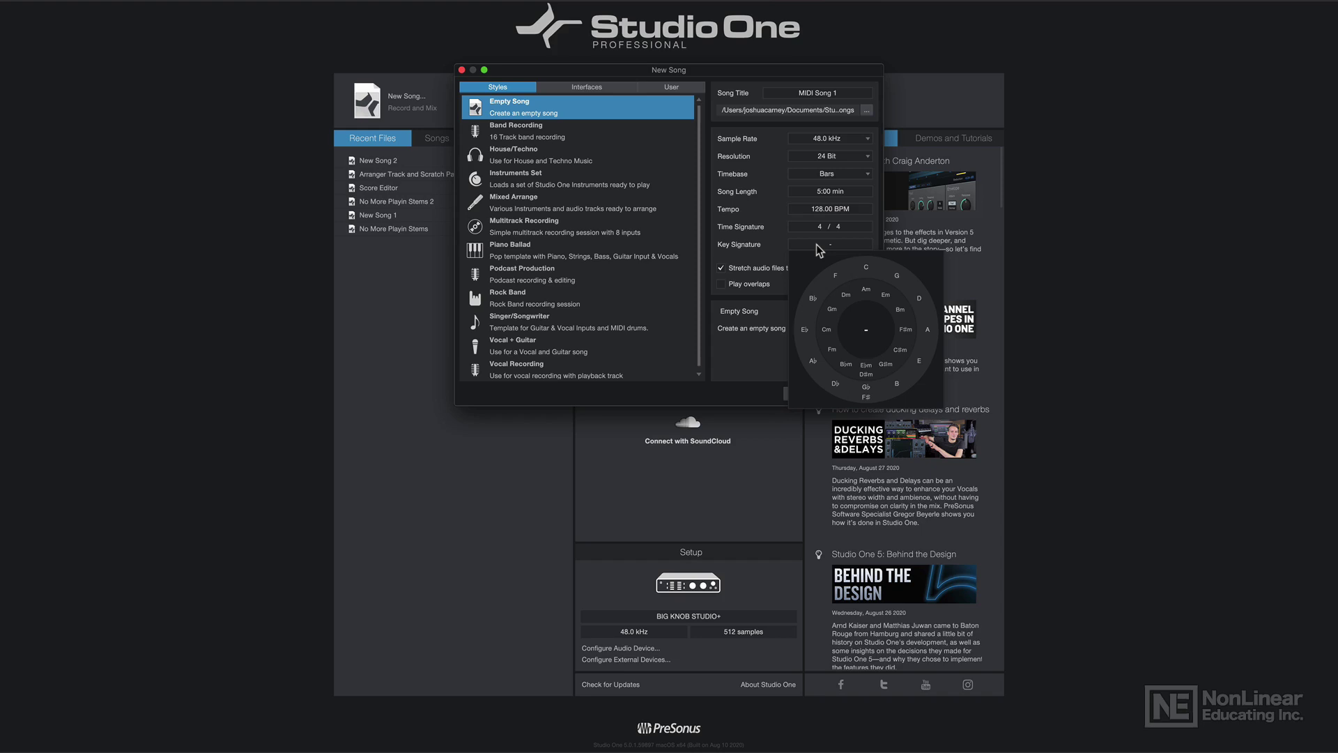
left_click(868, 329)
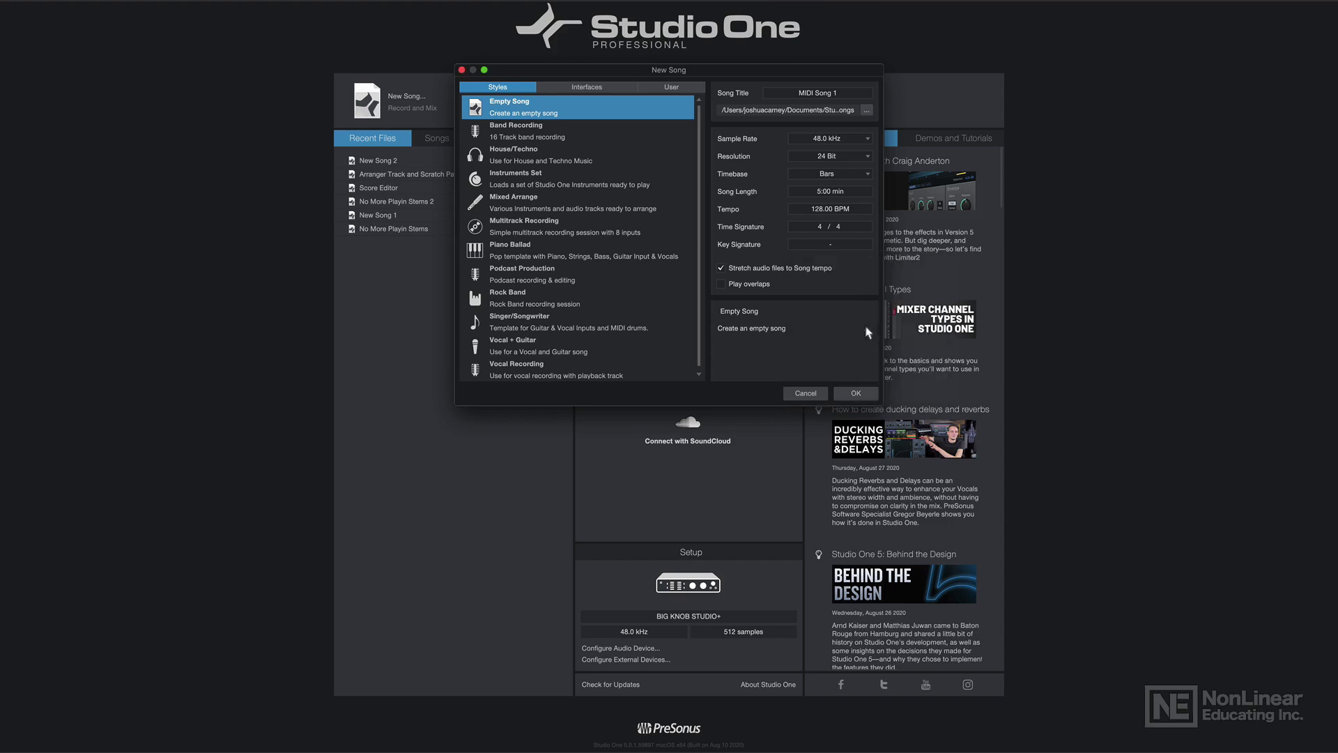
left_click(833, 245)
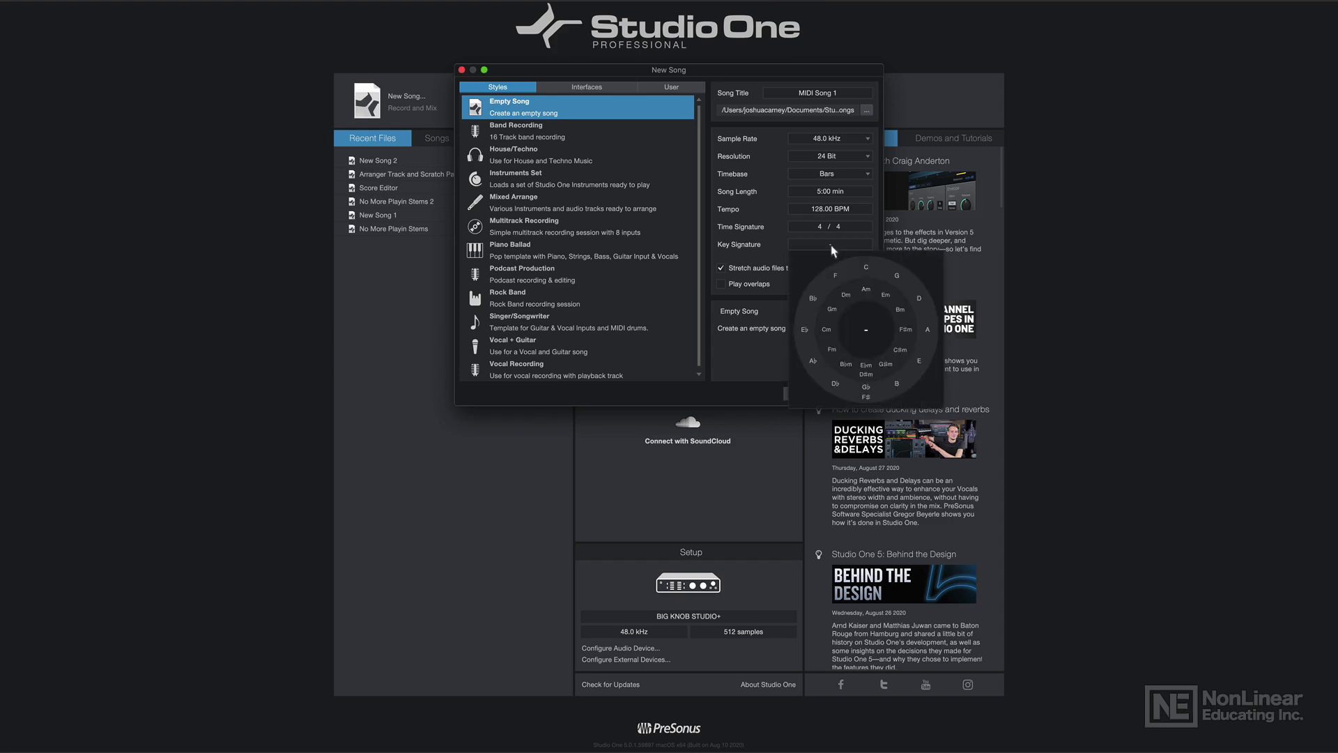
left_click(863, 286)
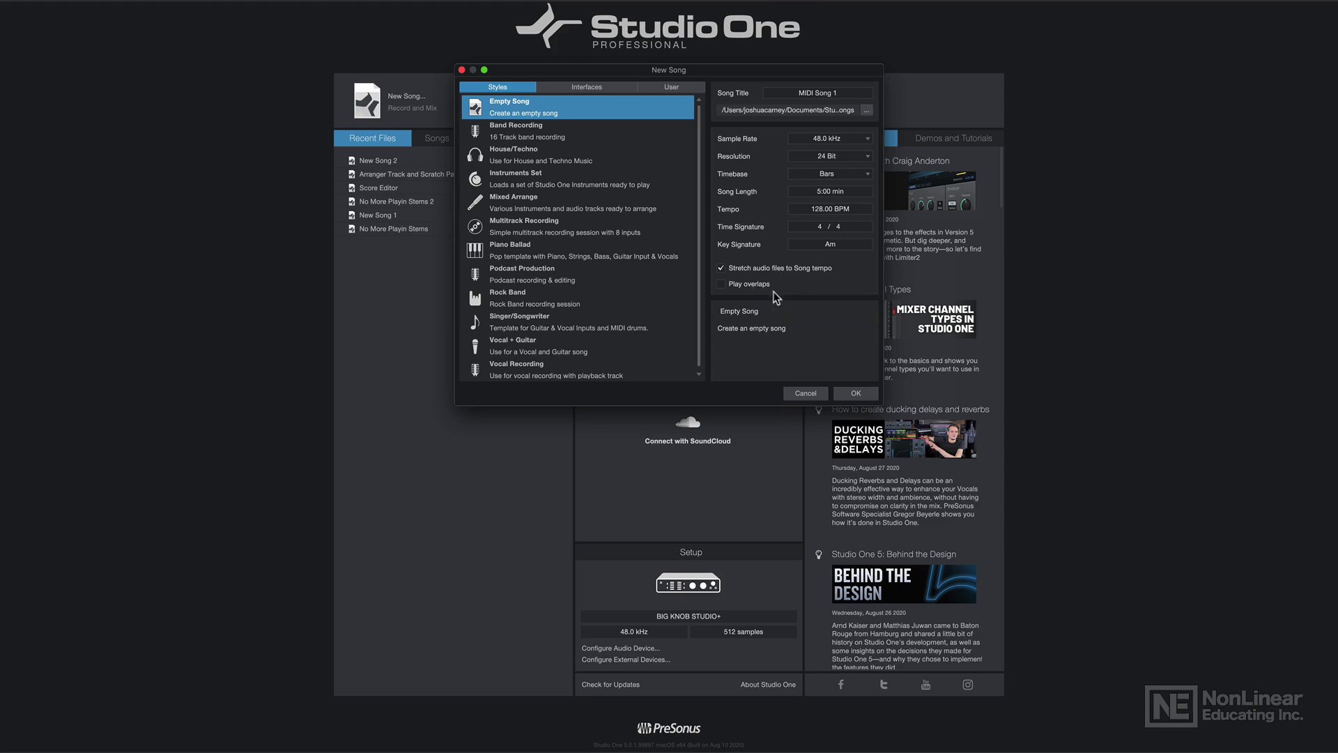
Create the song and start a new track named 'Instrument'
left_click(862, 395)
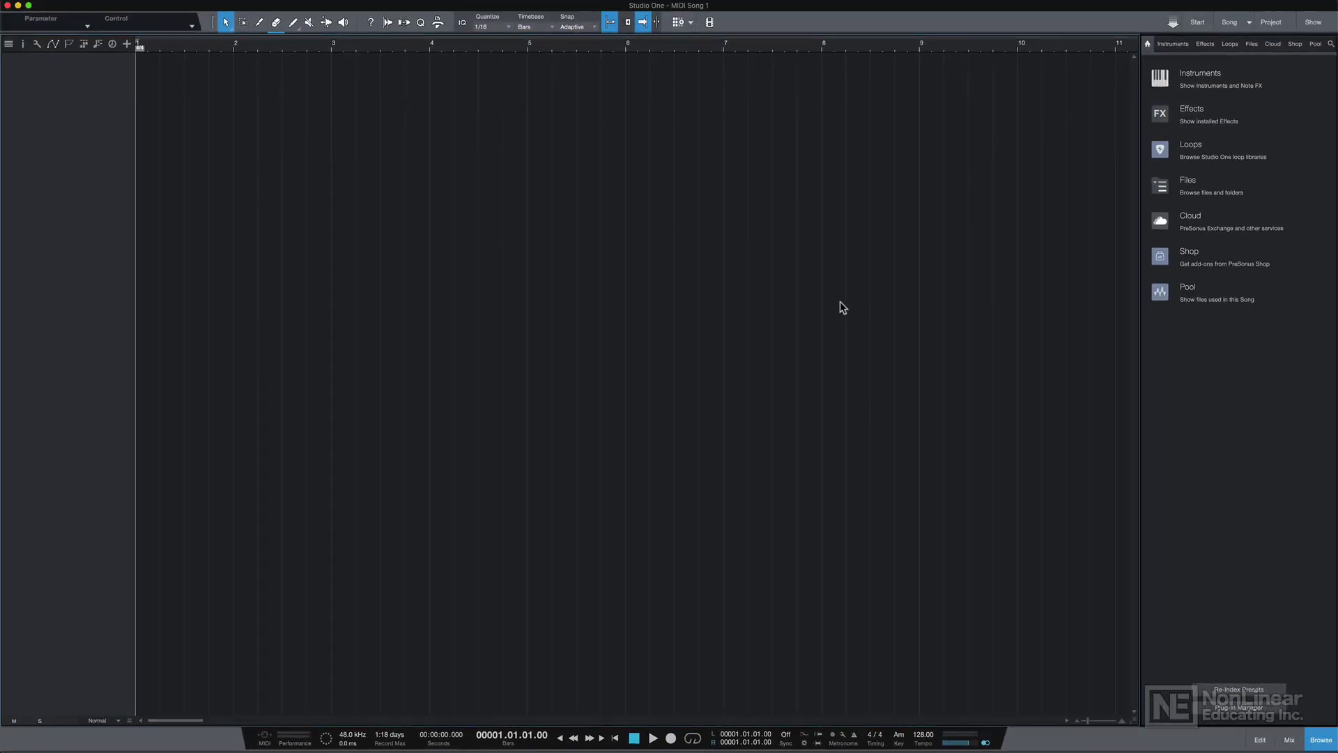
key("t")
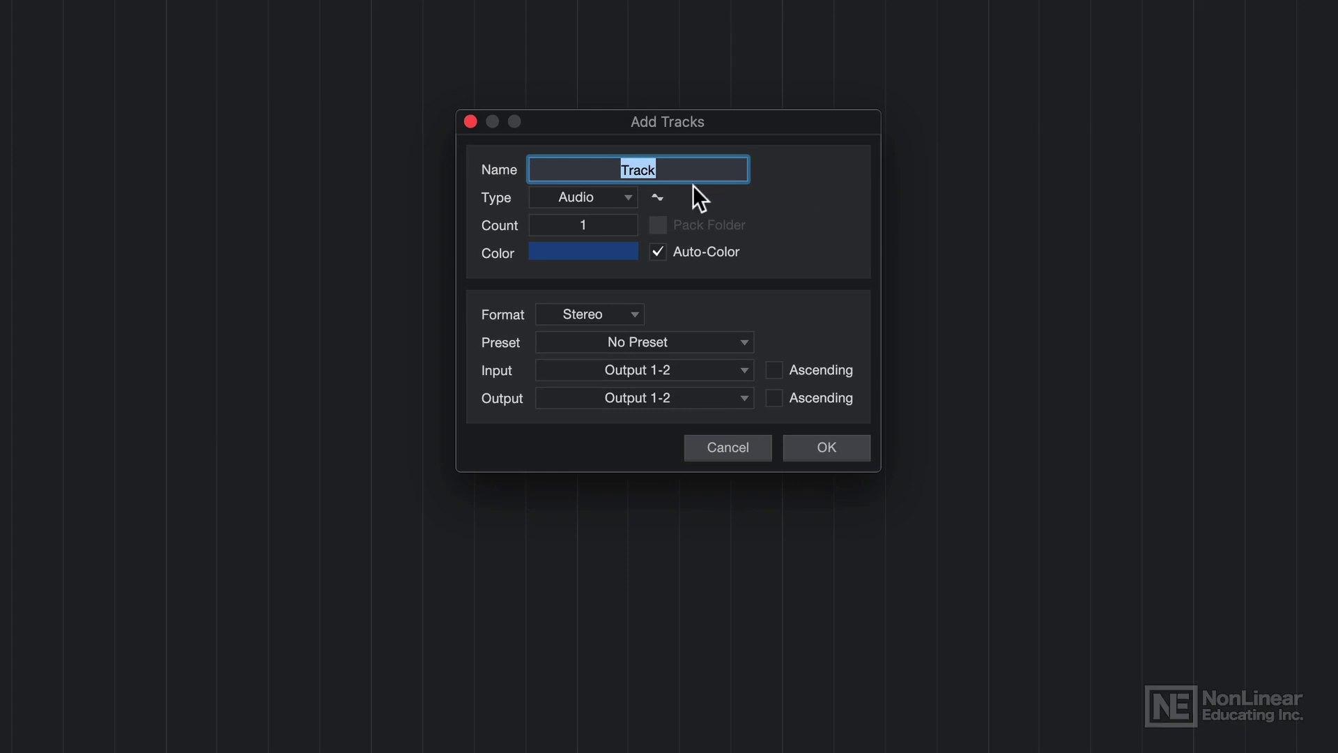
type("Instrument")
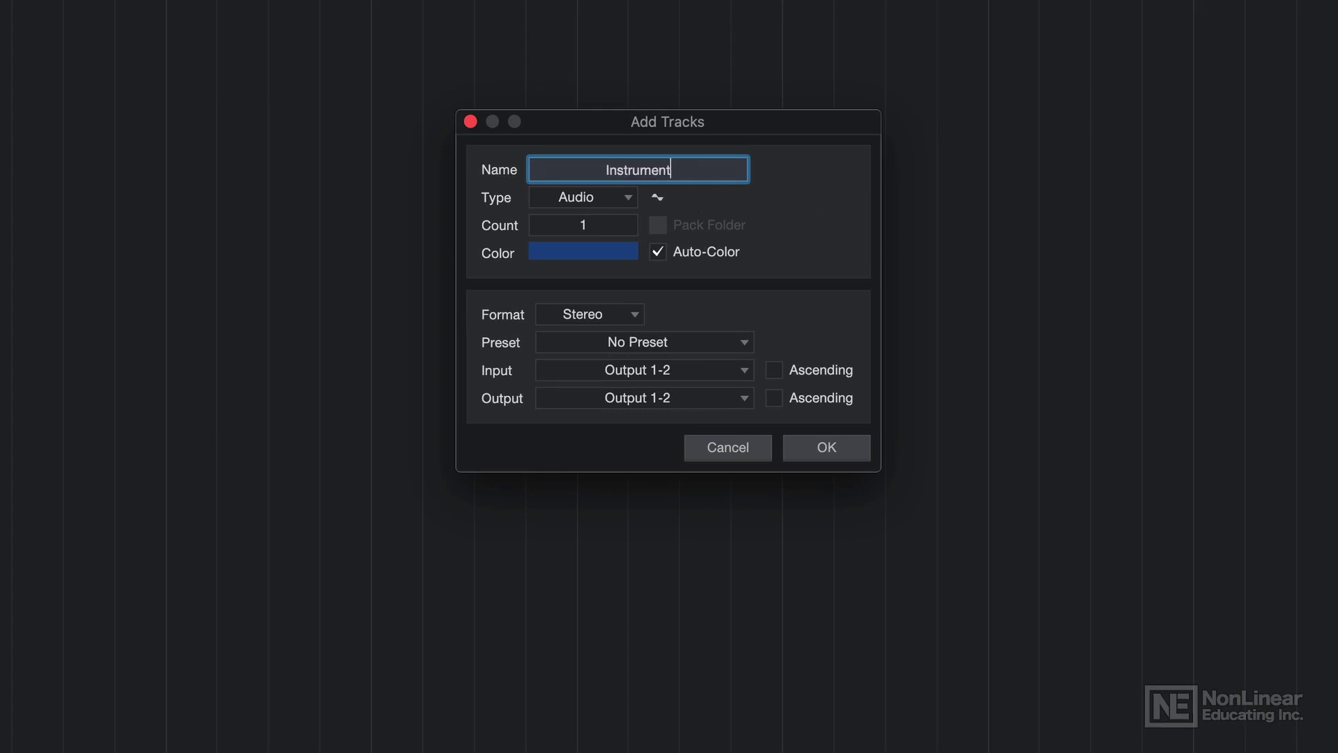
Make the new track an Instrument type, keeping Auto-Color on and input Default
left_click(538, 199)
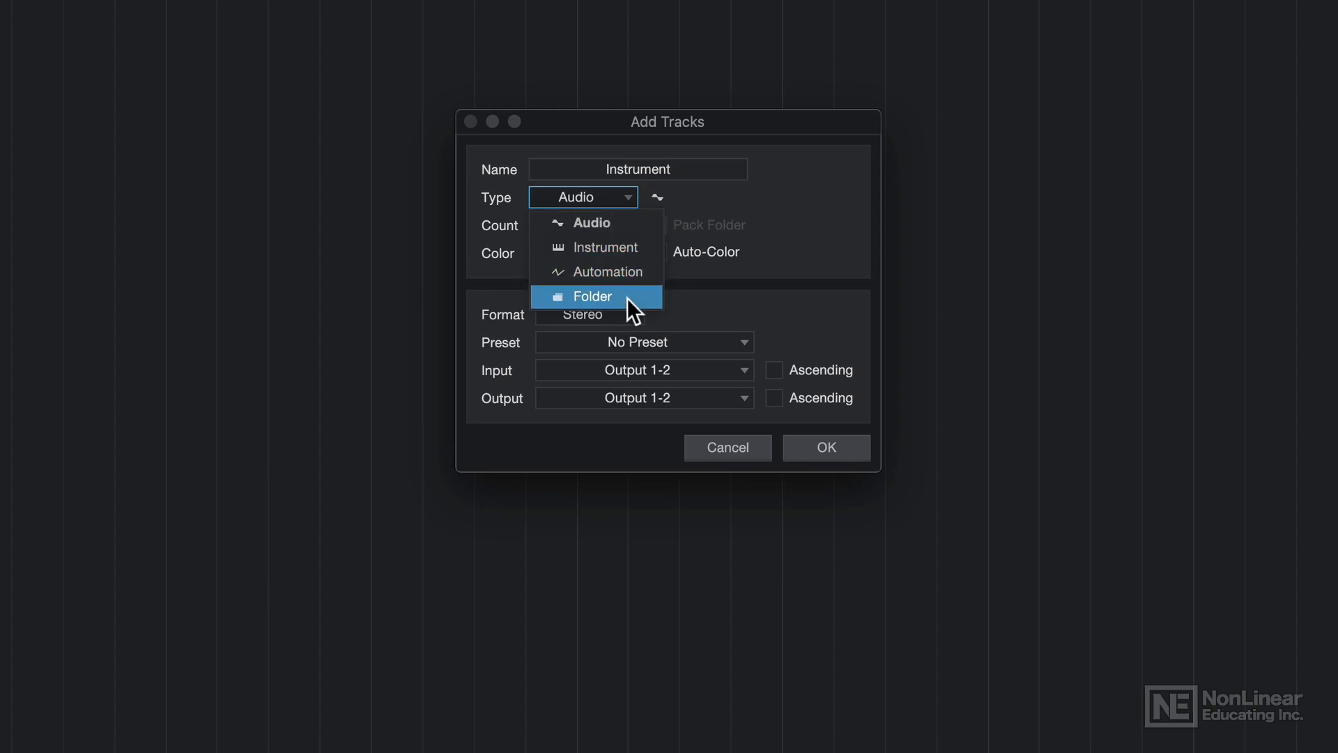
left_click(633, 248)
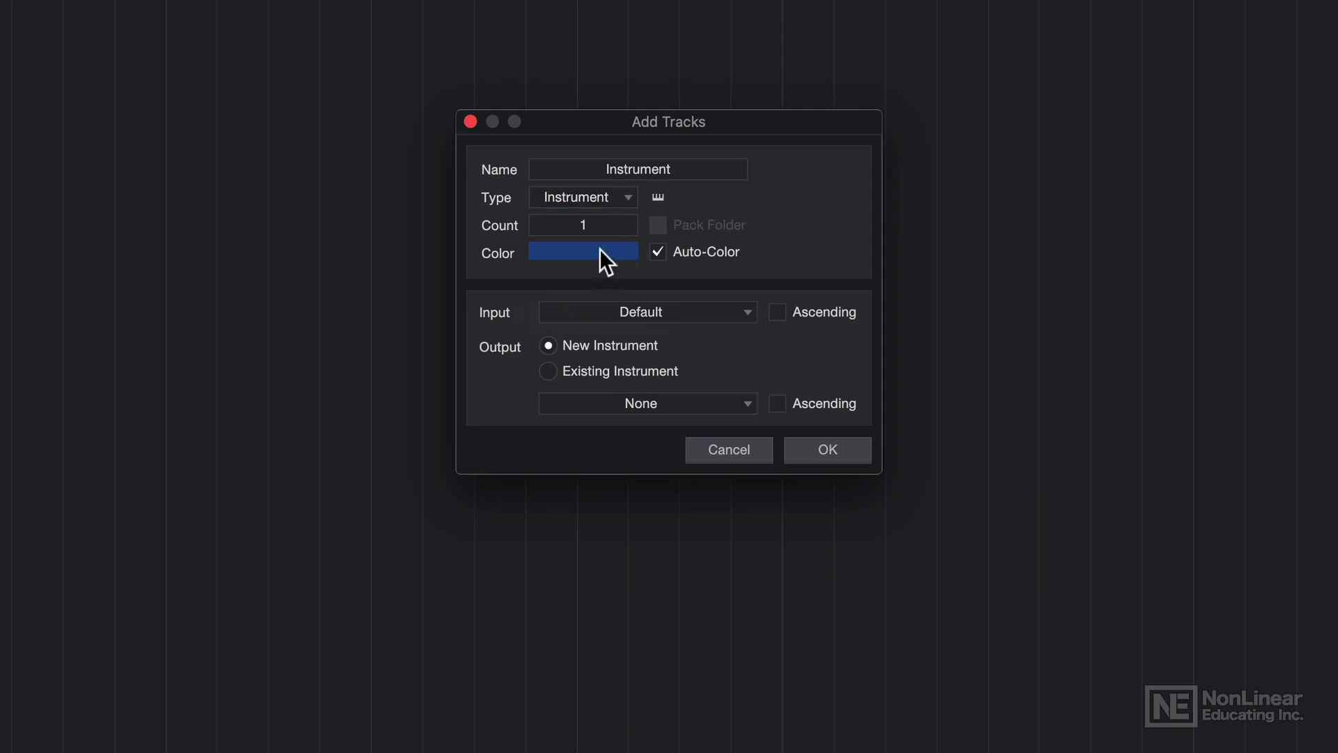
left_click(656, 252)
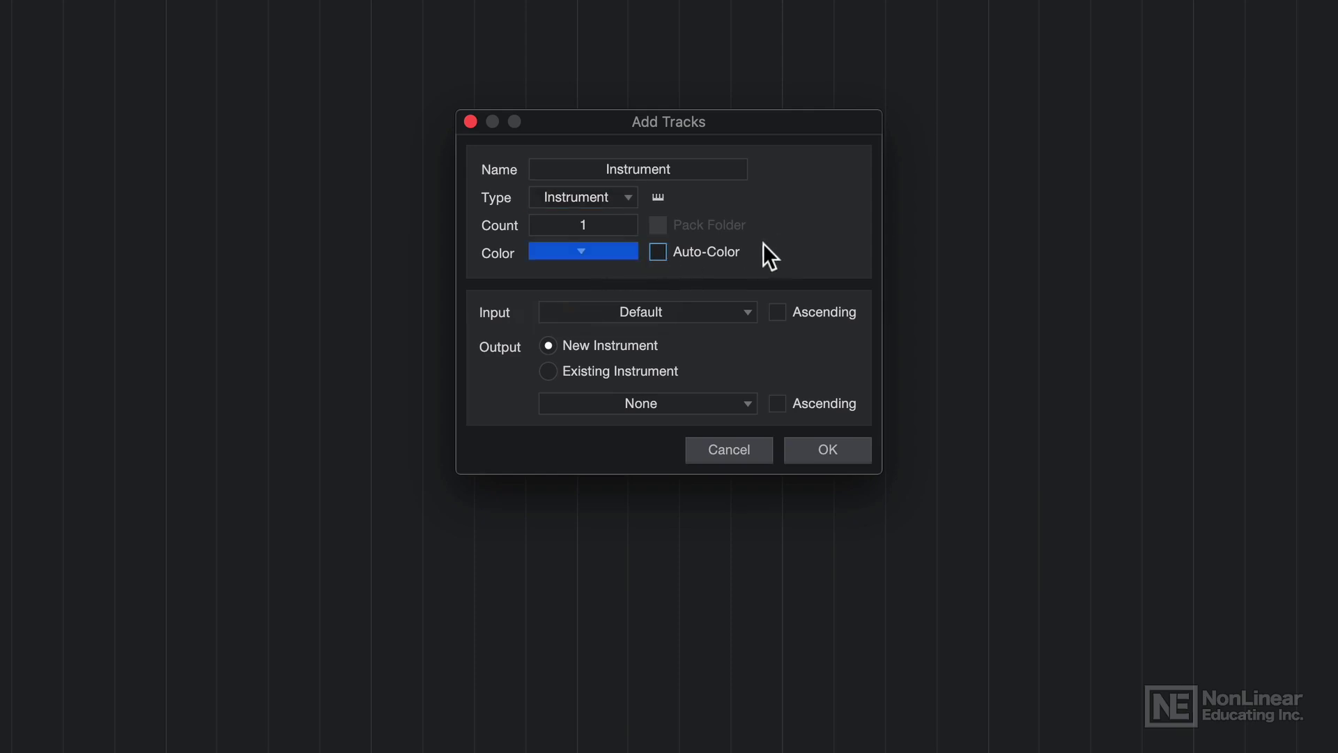
left_click(731, 252)
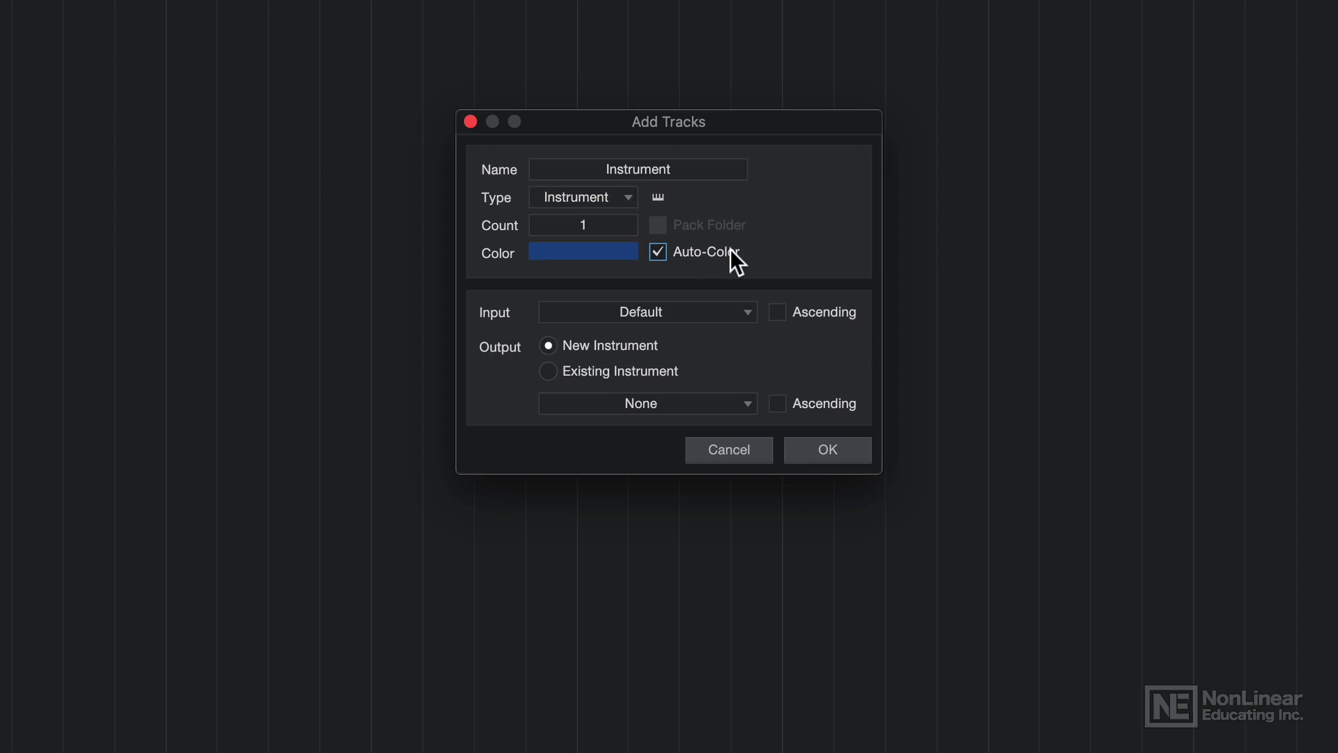
left_click(687, 308)
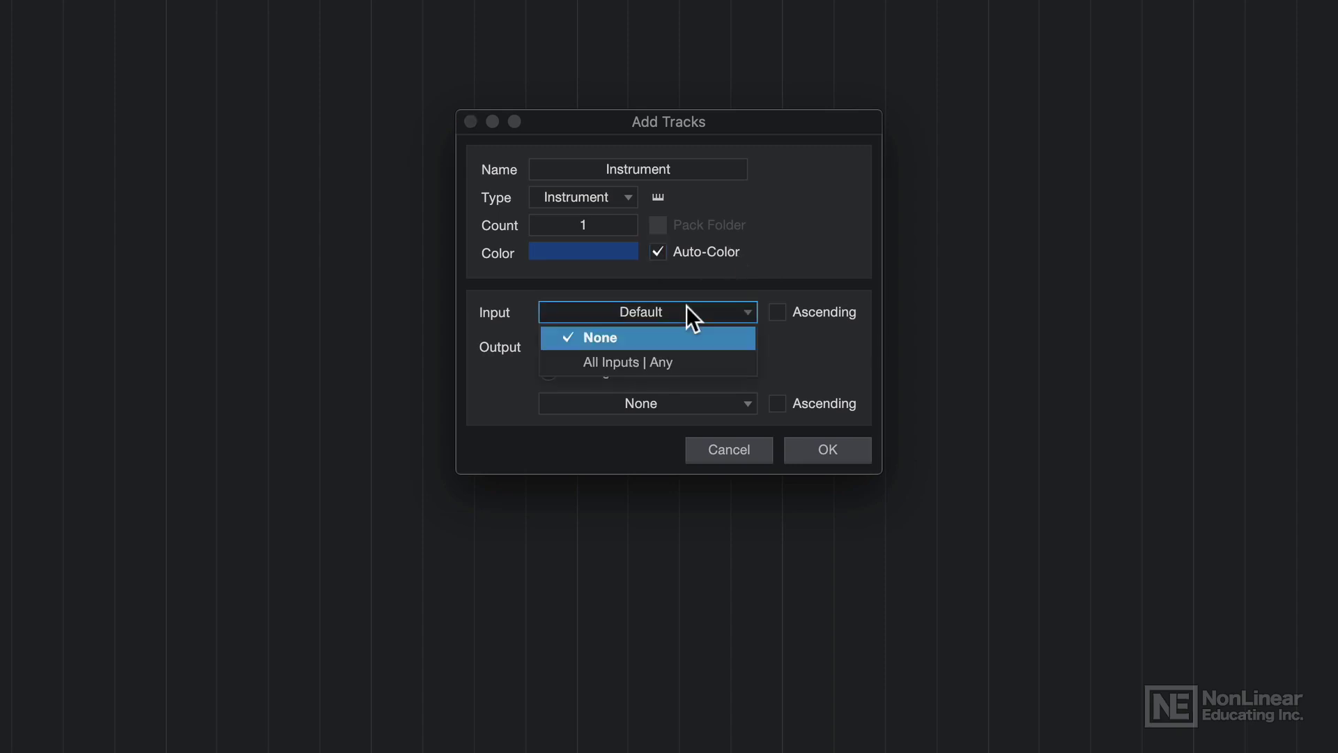
left_click(690, 342)
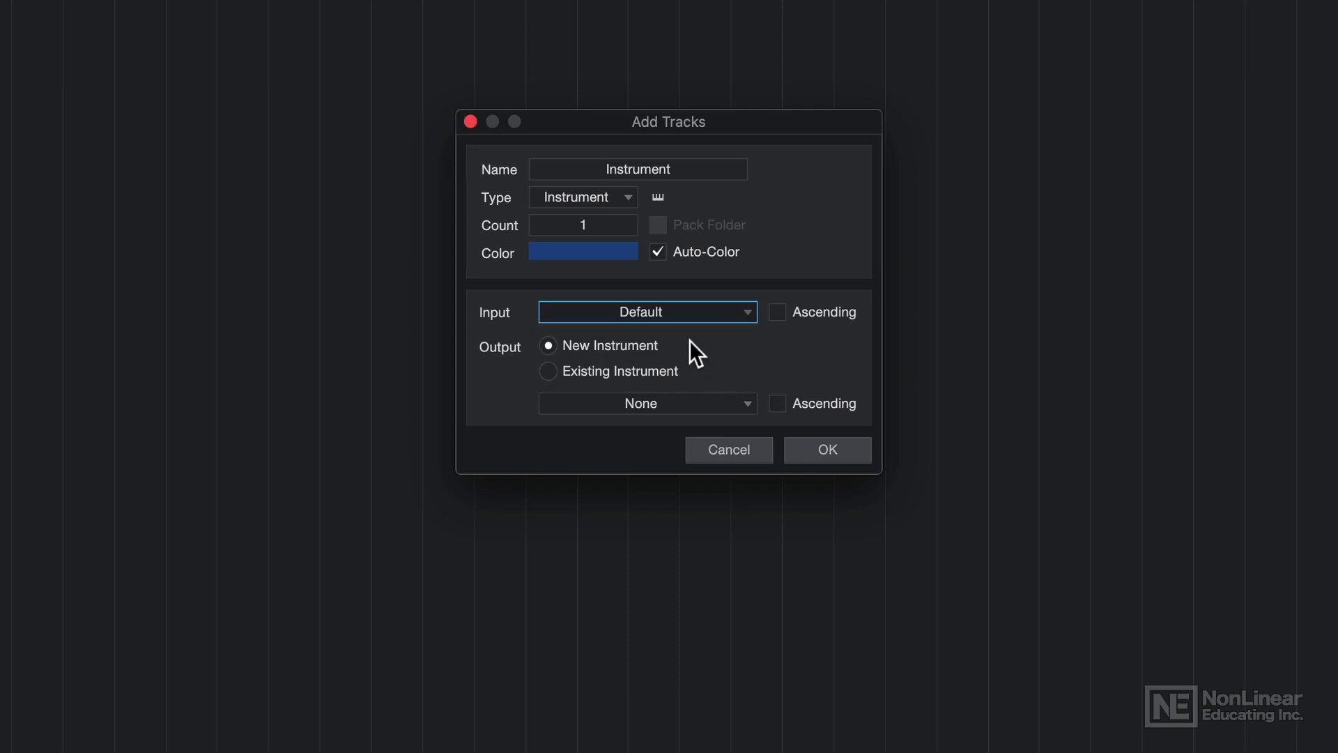
Set the new track's instrument to None and add the Instrument track
left_click(648, 370)
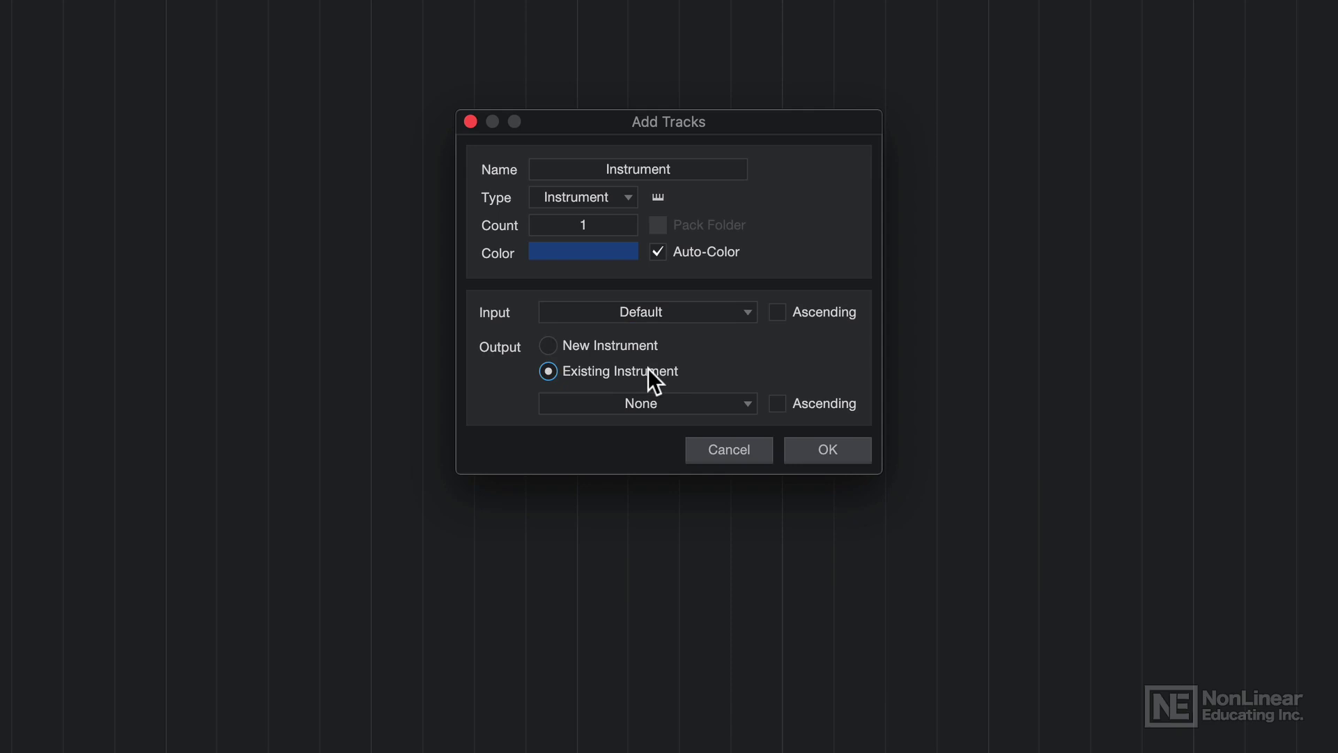
left_click(702, 403)
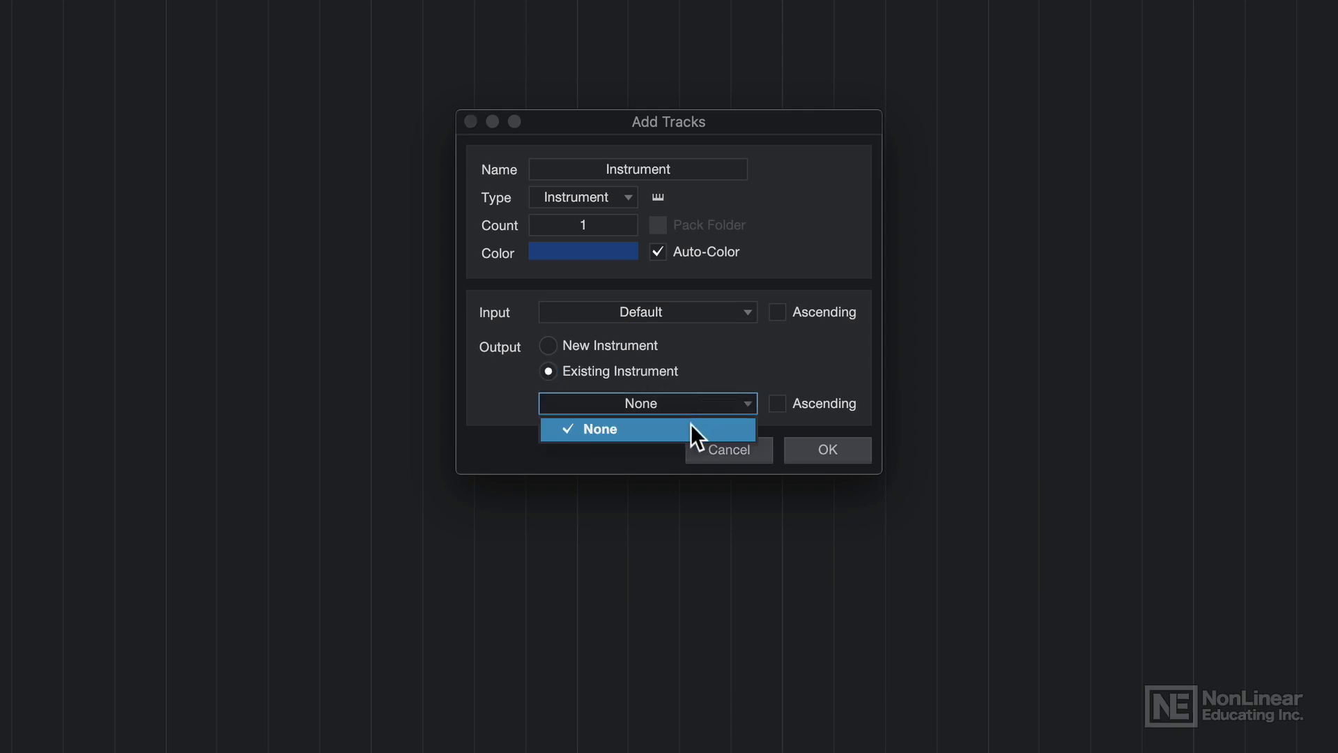
left_click(727, 353)
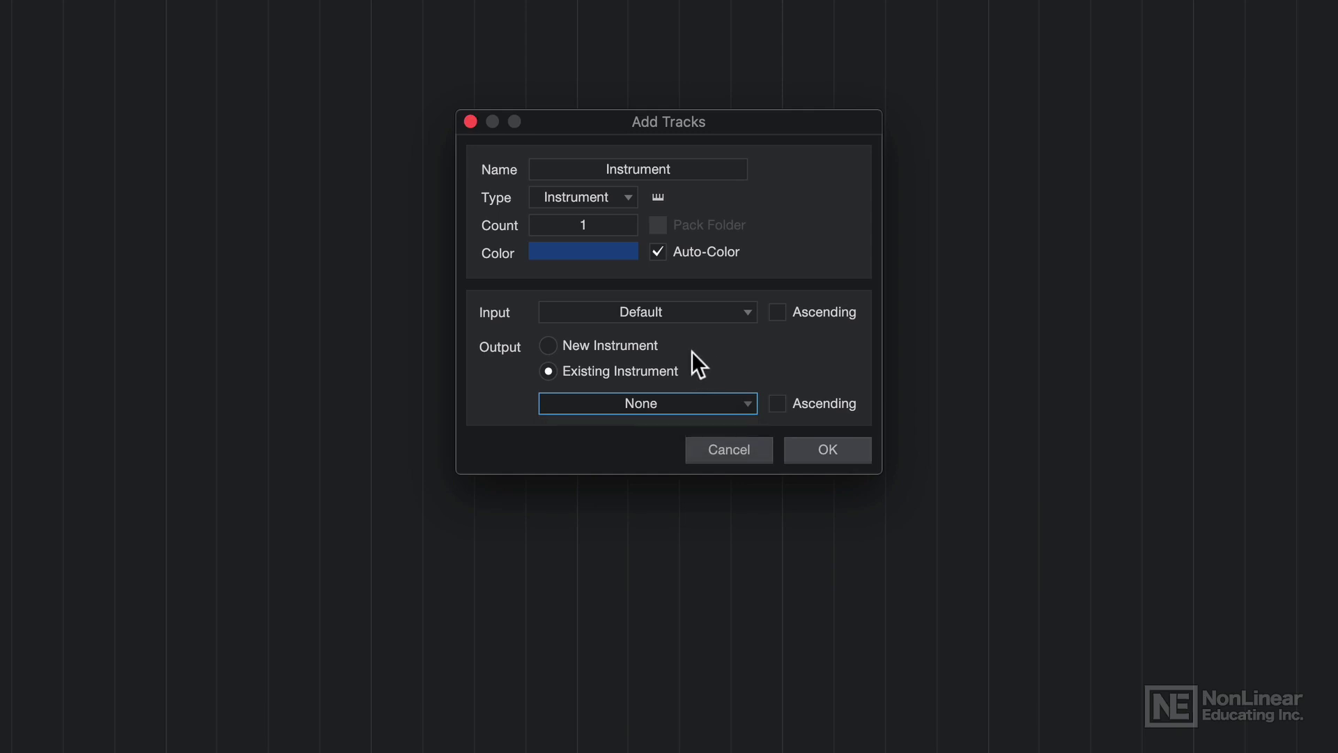
left_click(634, 345)
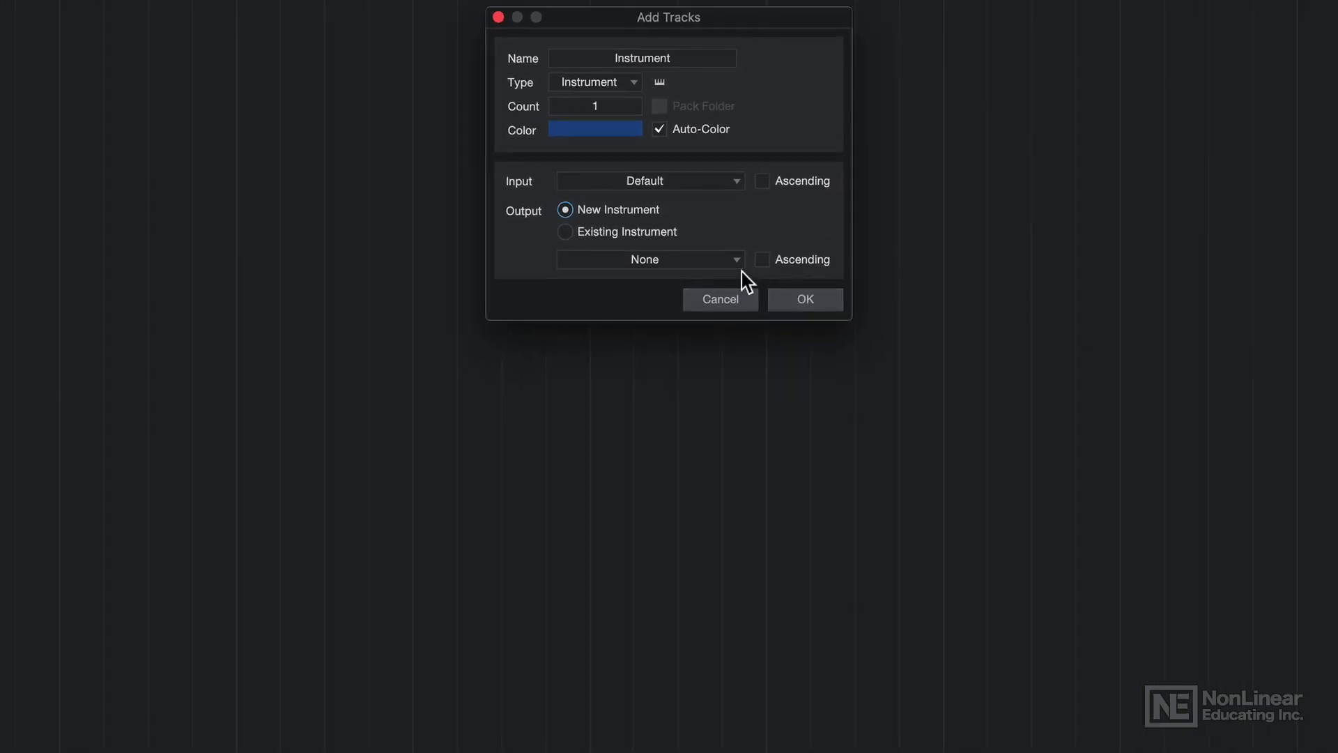
left_click(729, 262)
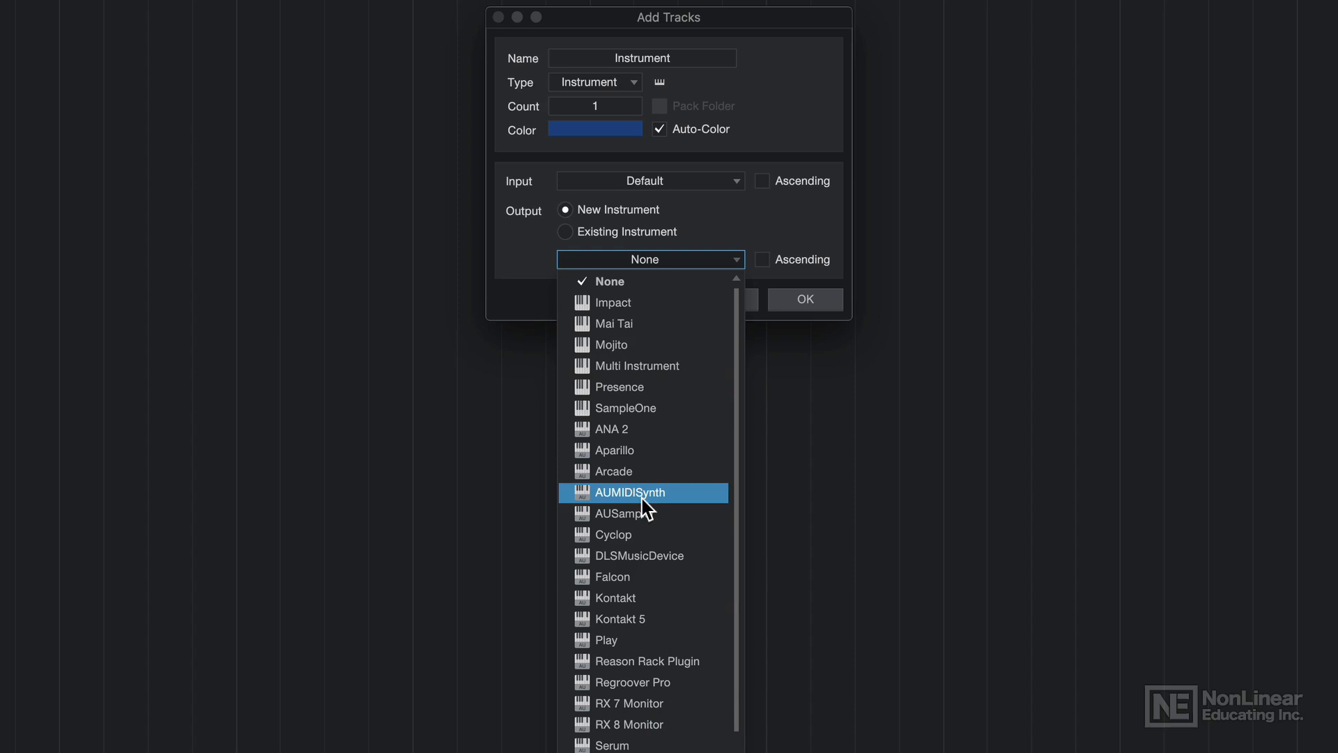
key("Escape")
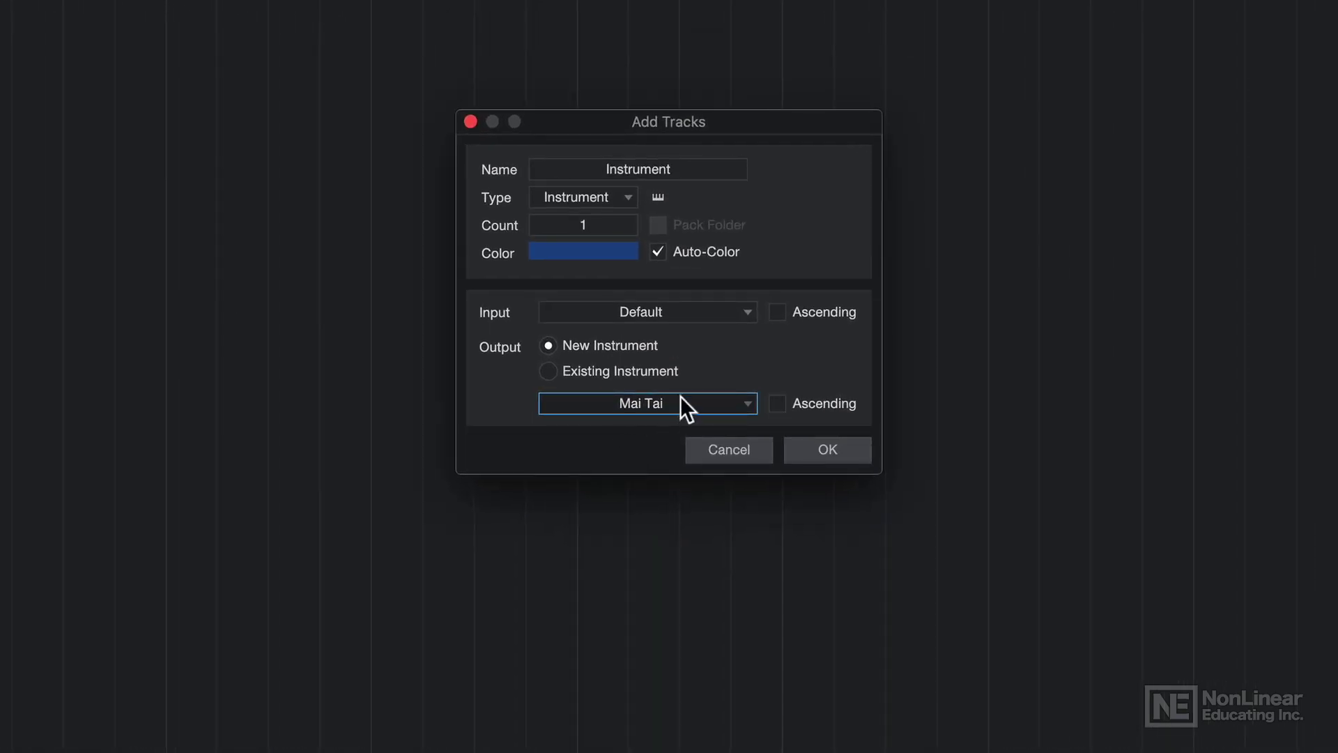
left_click(694, 408)
left_click(686, 428)
left_click(828, 450)
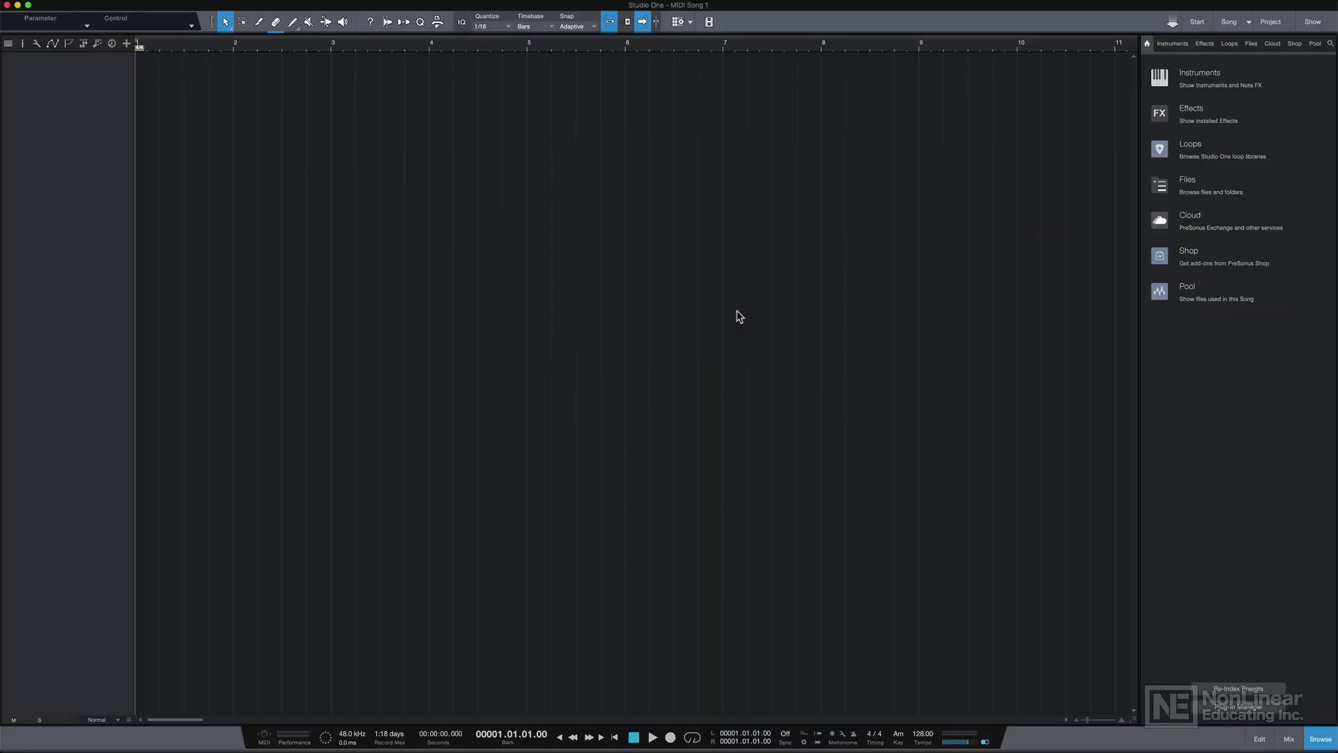
Enlarge the Instrument track to expose its All Inputs and Instrument 1 routing fields
left_click_drag(107, 86, 111, 193)
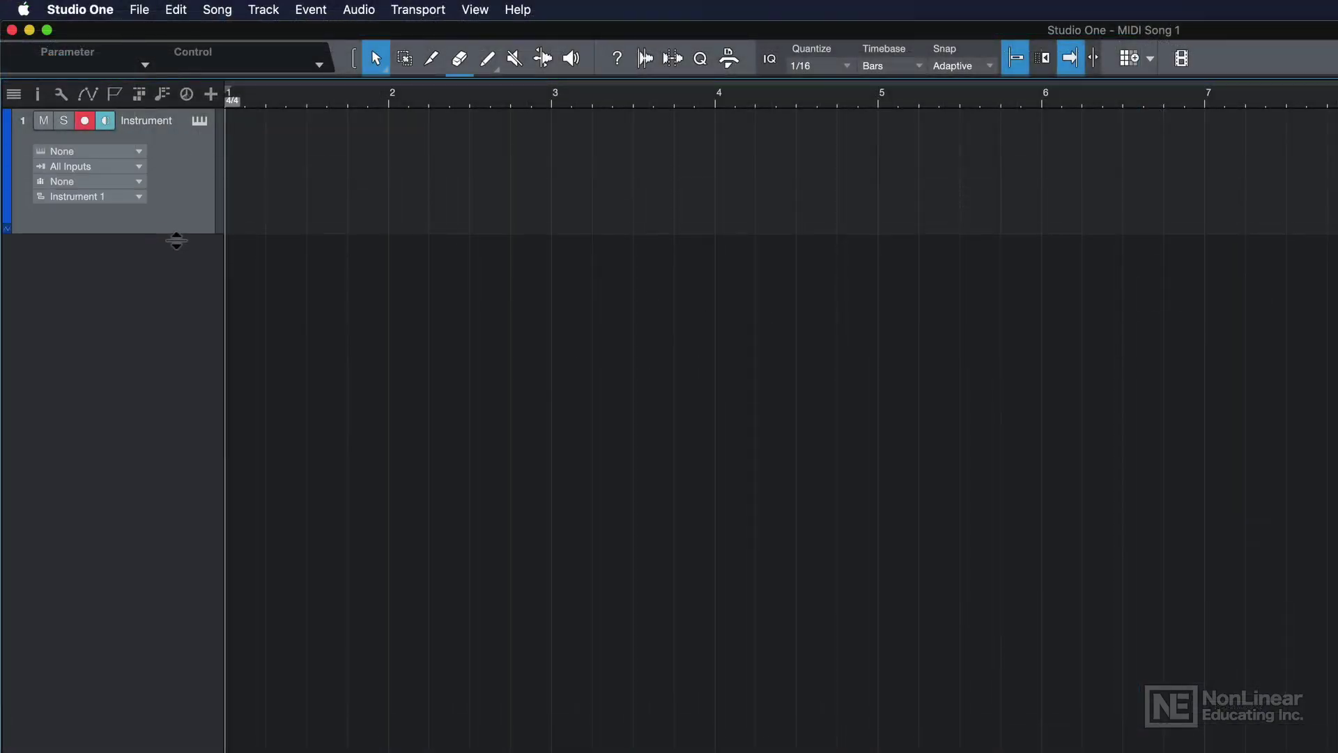
left_click_drag(185, 341, 182, 361)
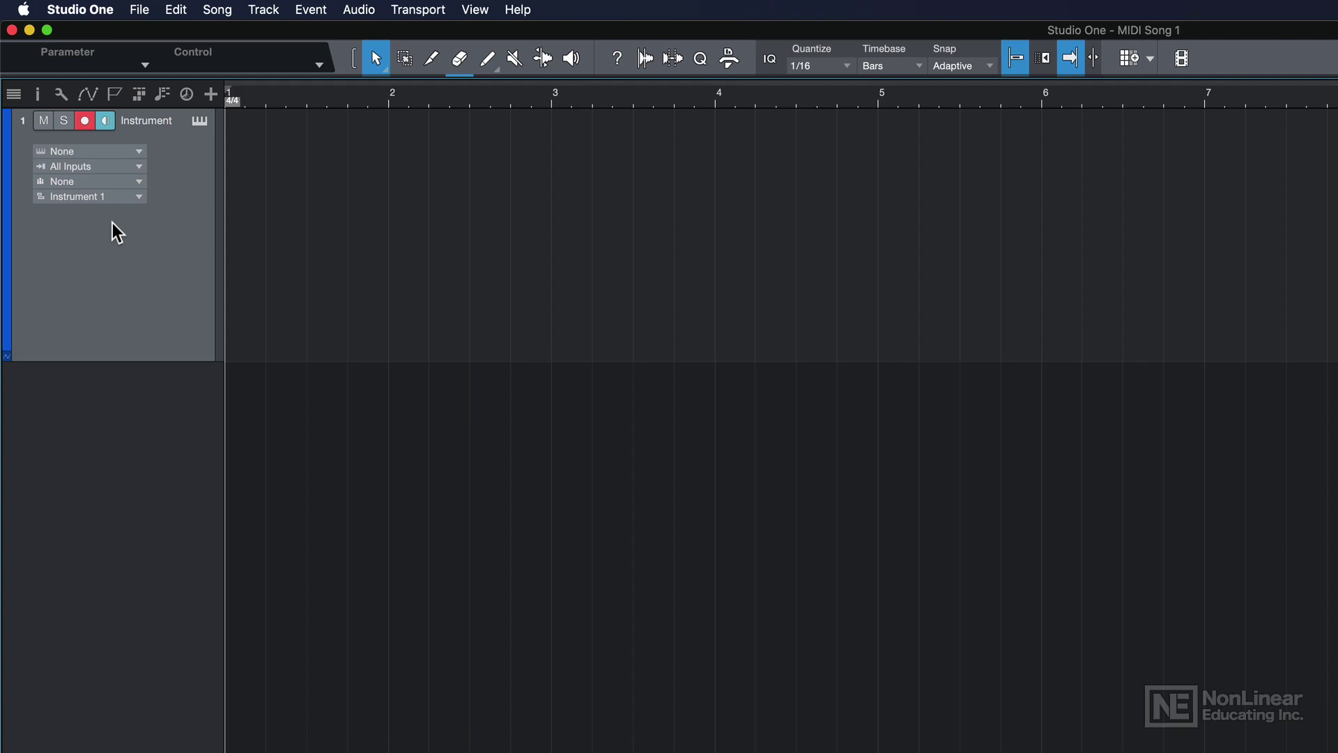
left_click(92, 169)
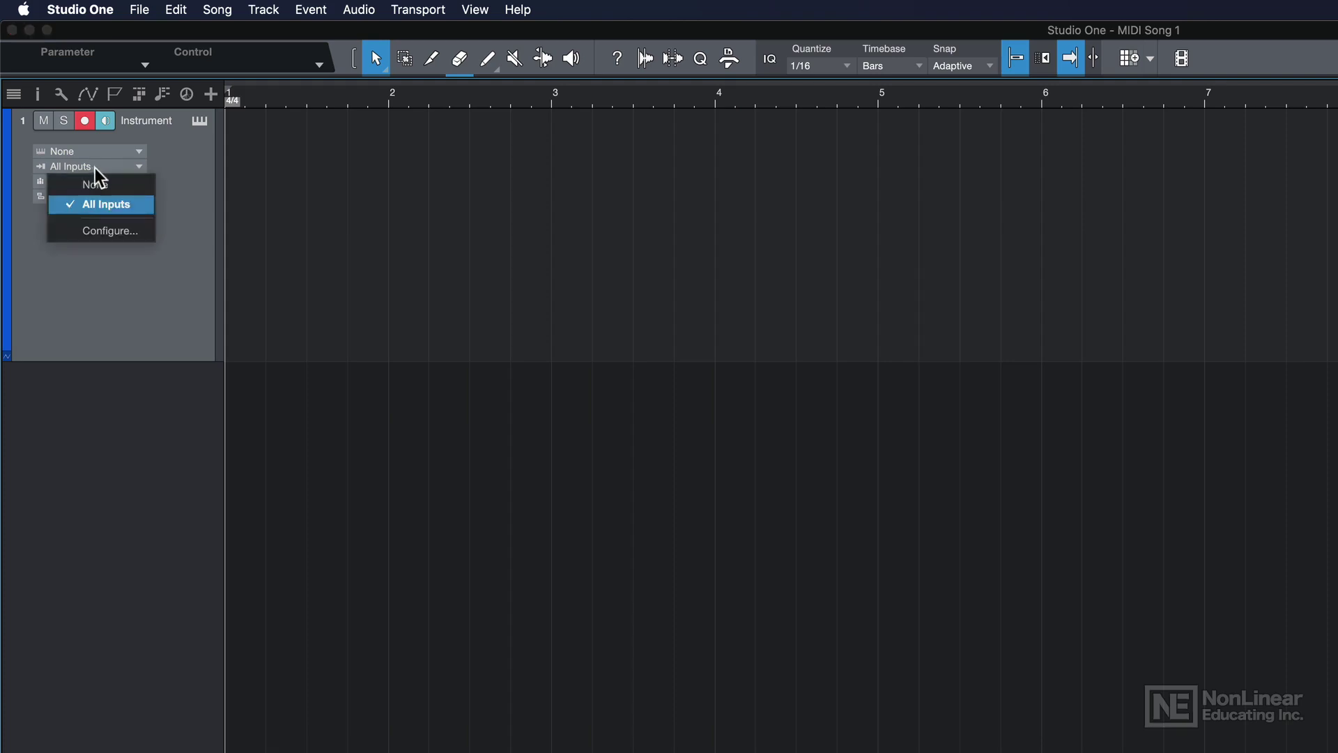
Add a new keyboard device named 'Novation Launchkey' in the external devices setup
left_click(113, 230)
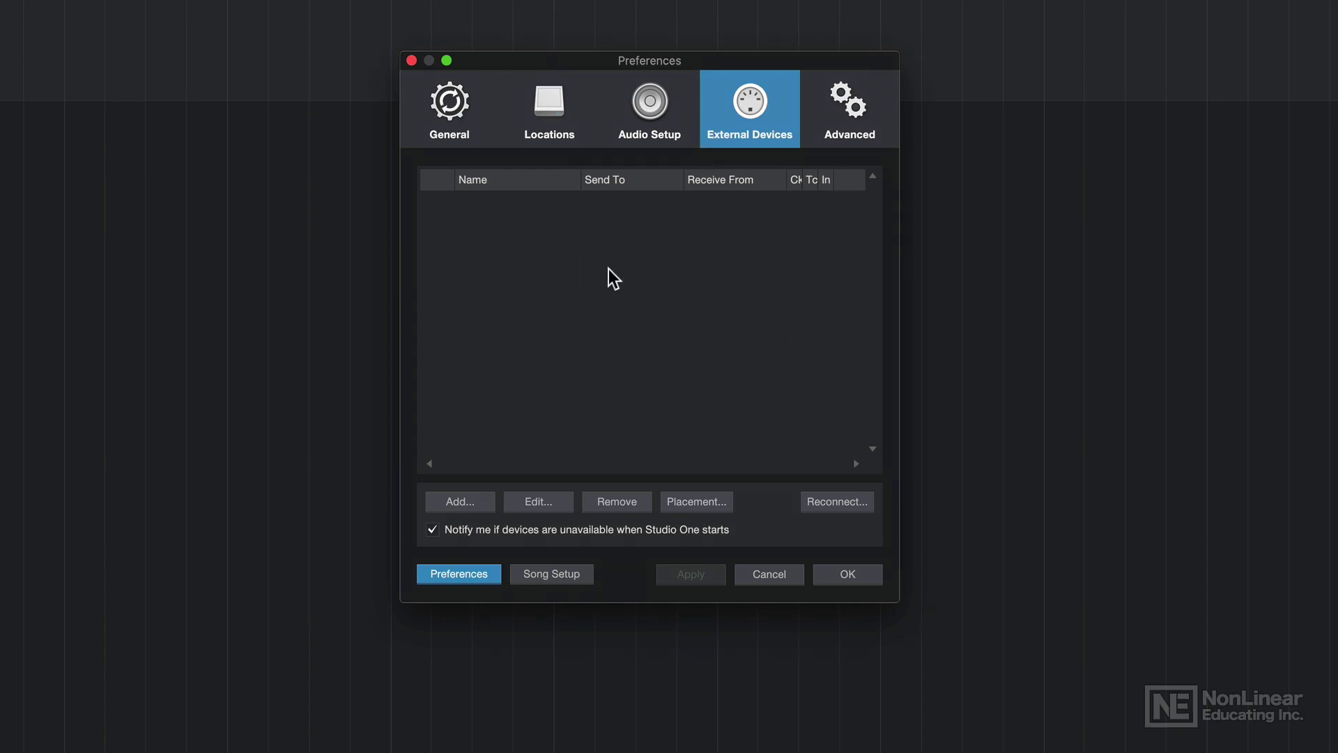
left_click(479, 503)
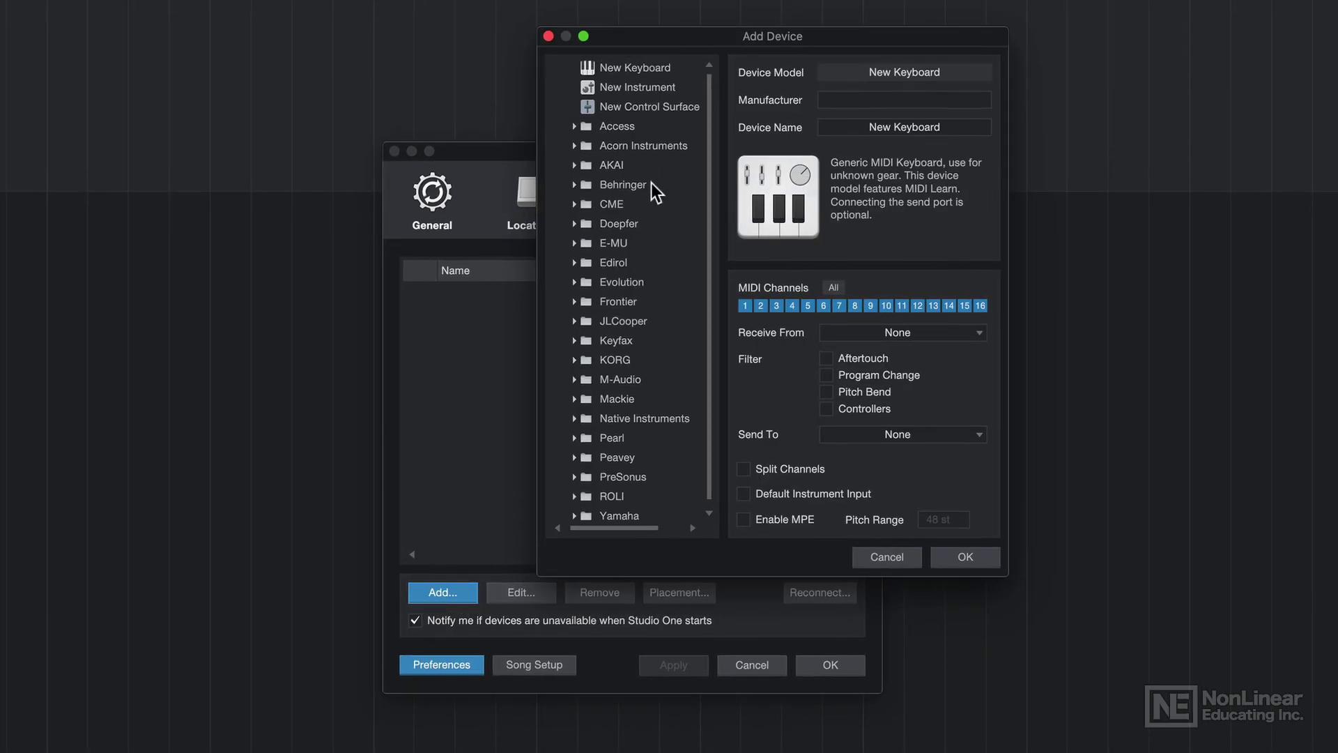
left_click(628, 70)
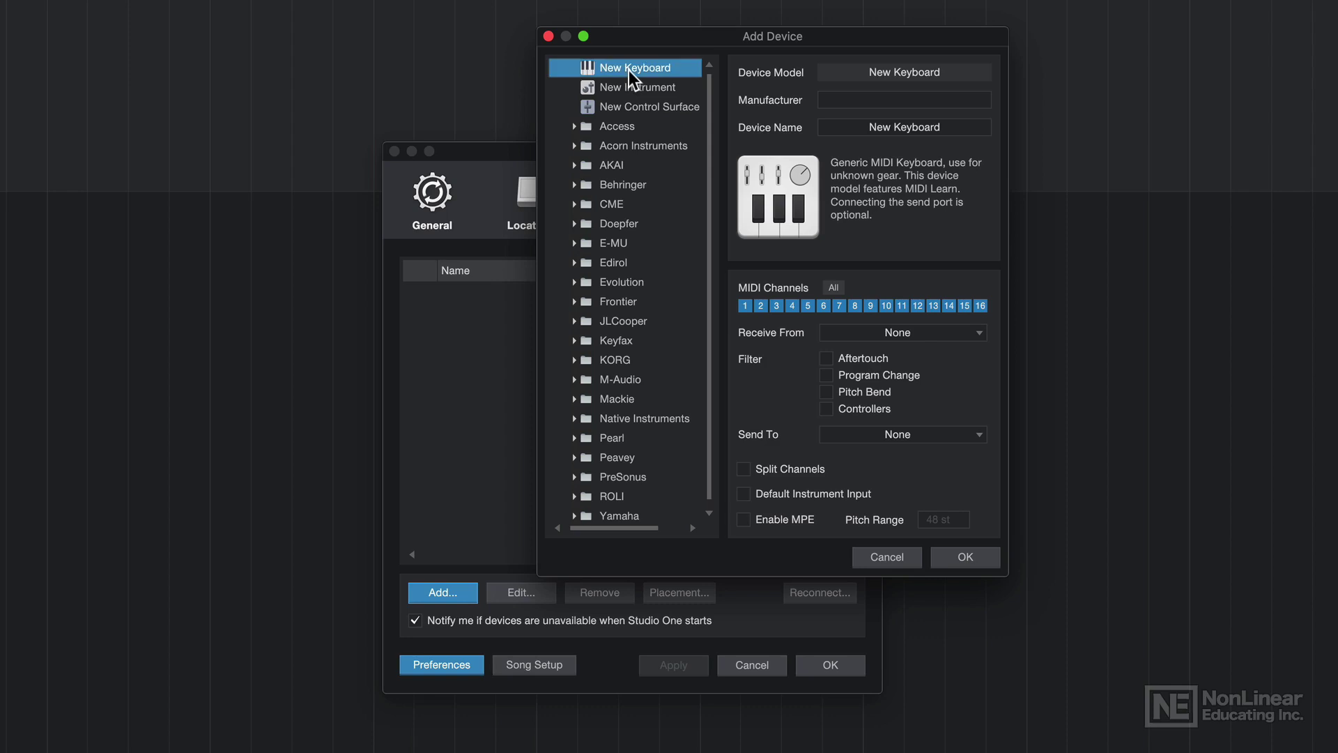
left_click(934, 127)
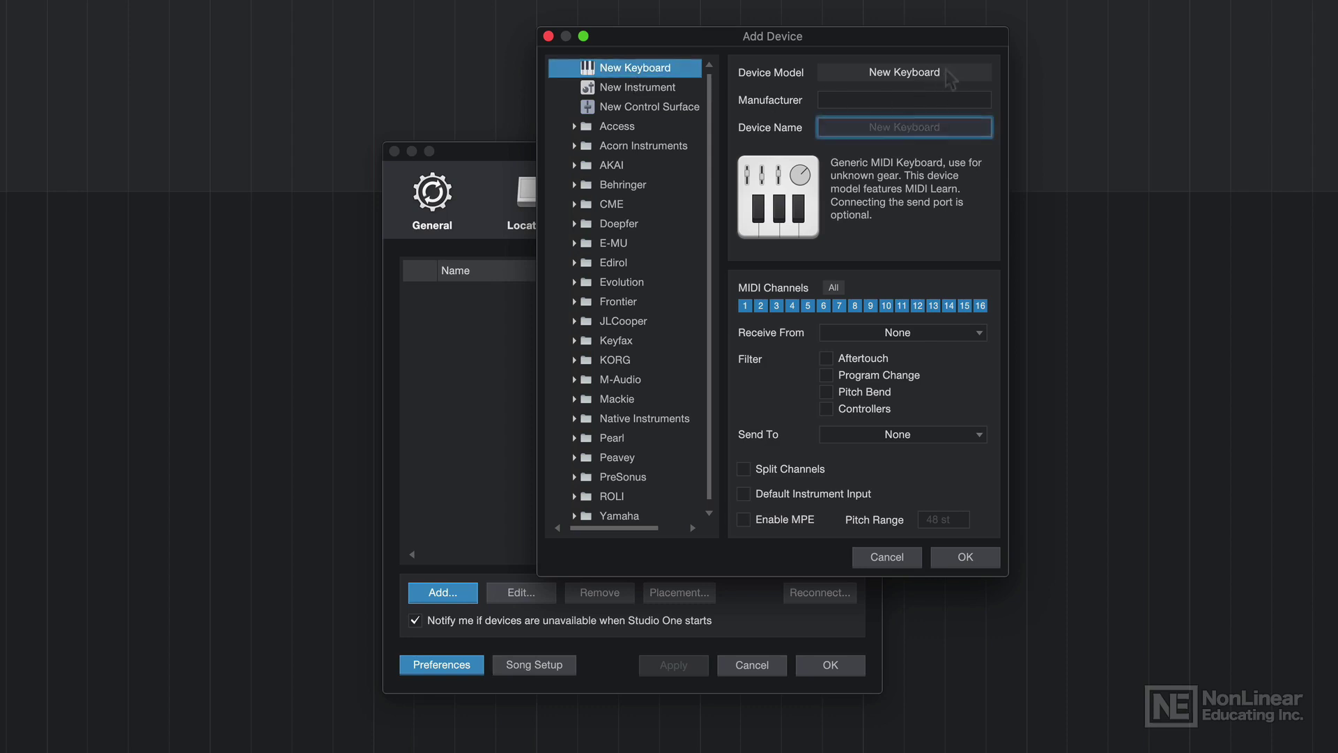
type("Novation Laun")
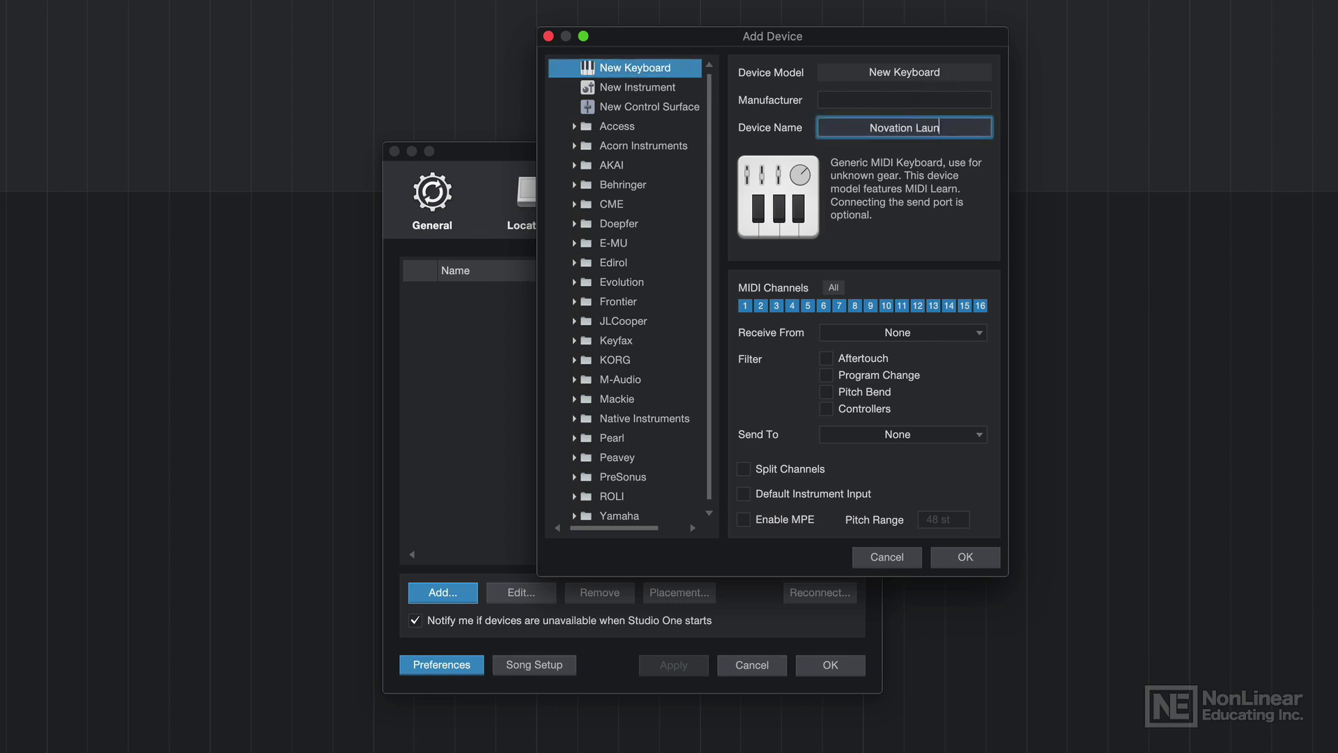
type("chkey")
key("Return")
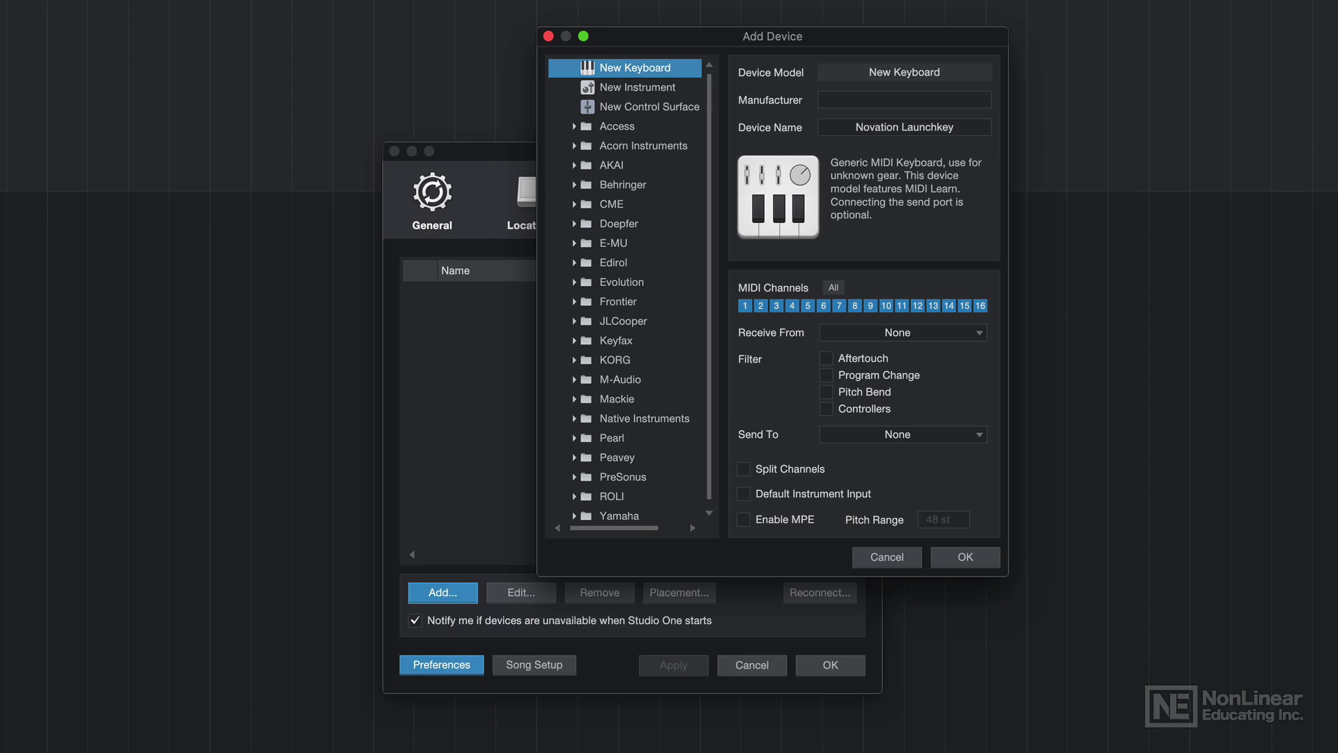
Have it receive from Launchkey MK2 49 MIDI, confirm, and close the preferences
left_click(919, 336)
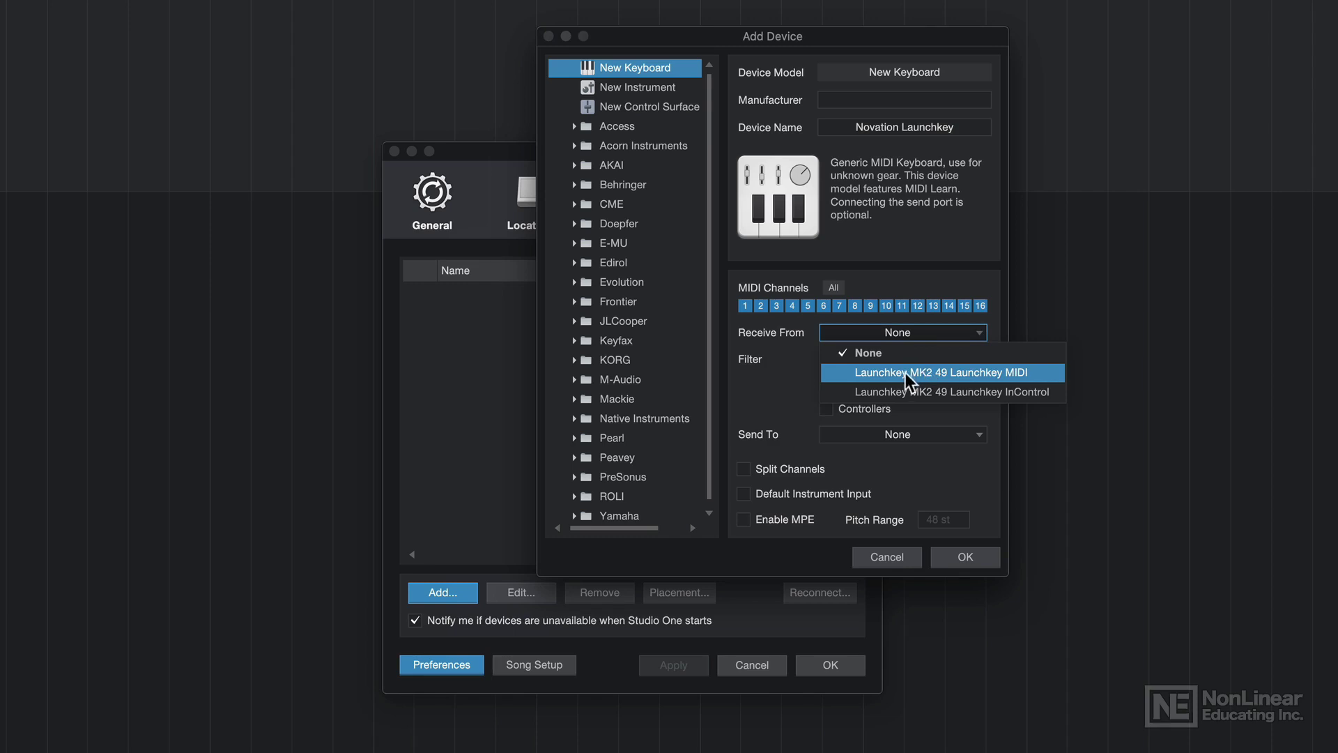
left_click(979, 375)
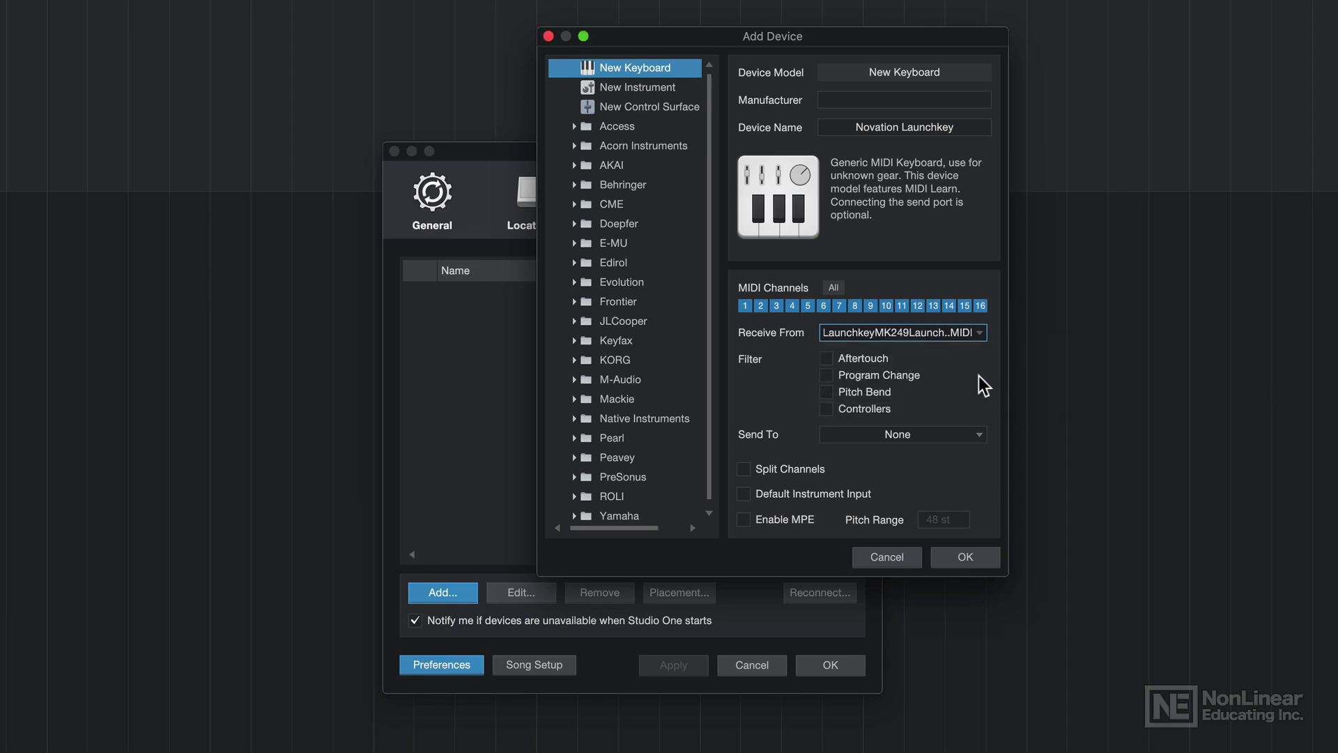
left_click(966, 557)
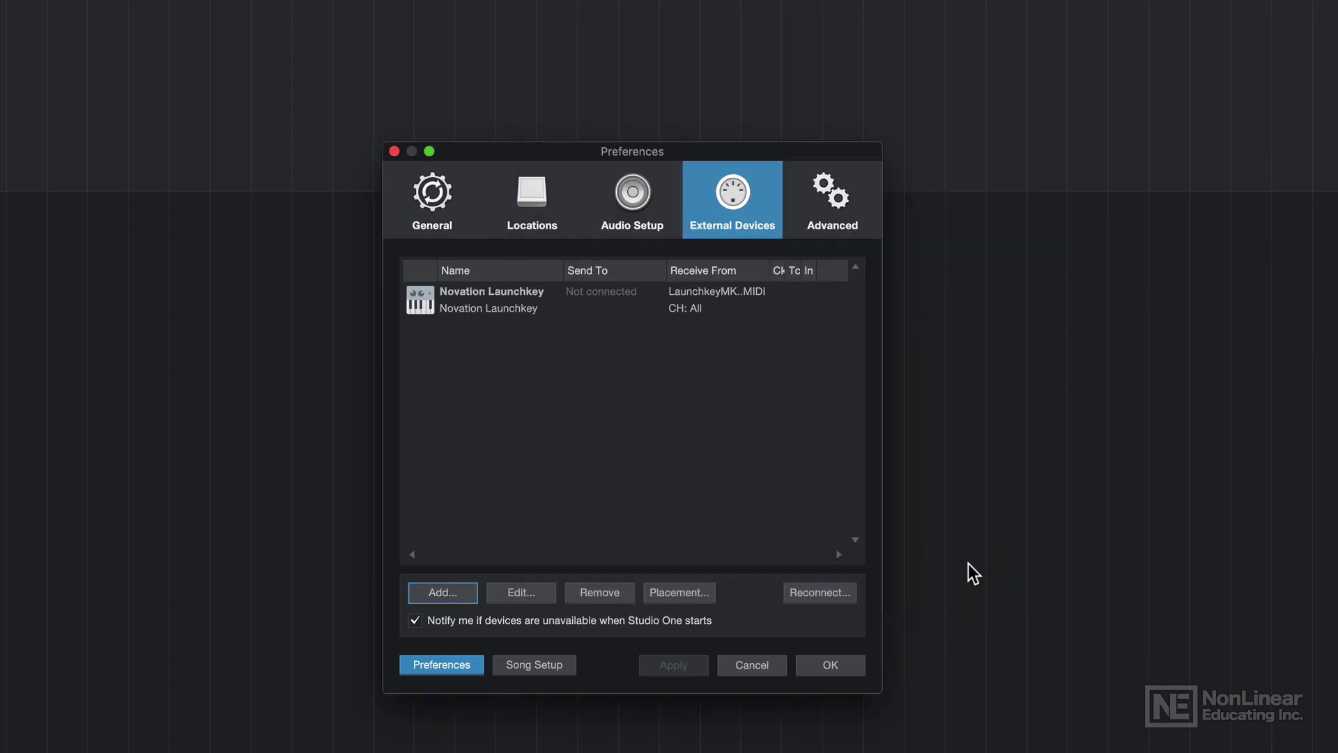
left_click(555, 290)
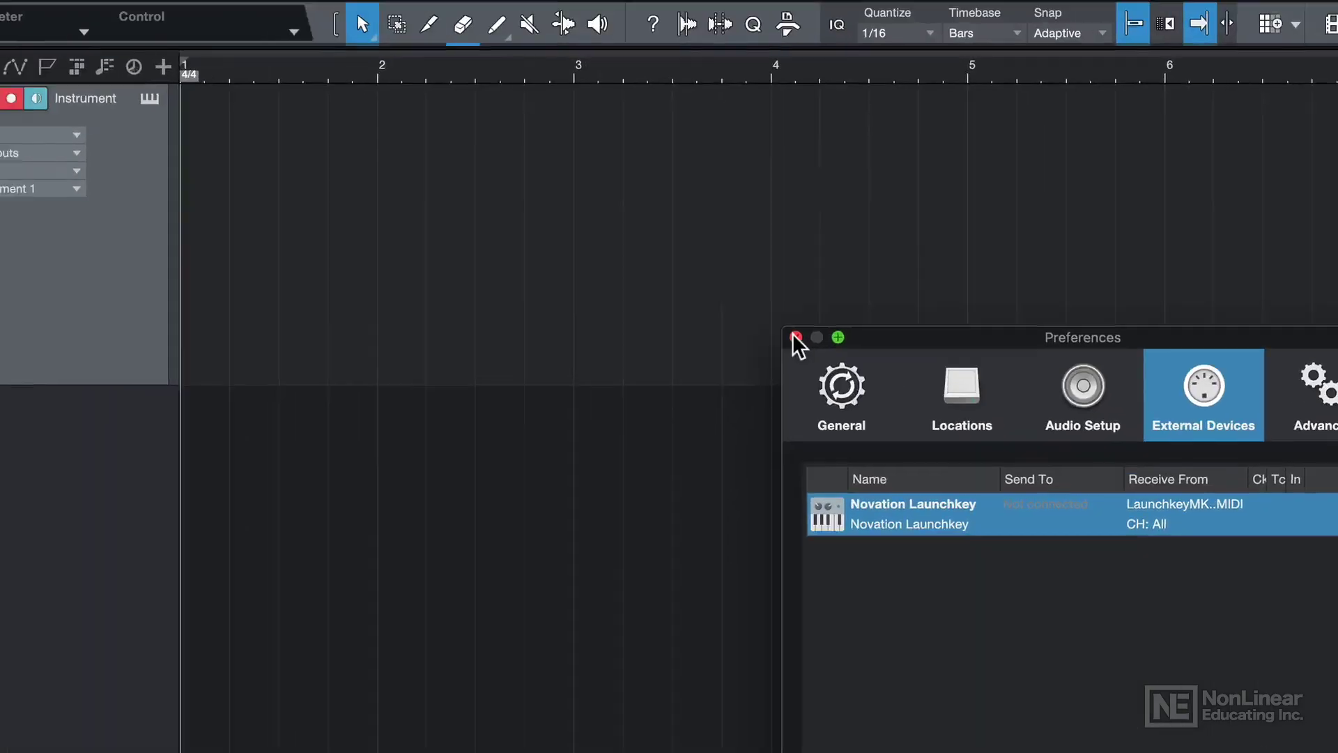
left_click(393, 151)
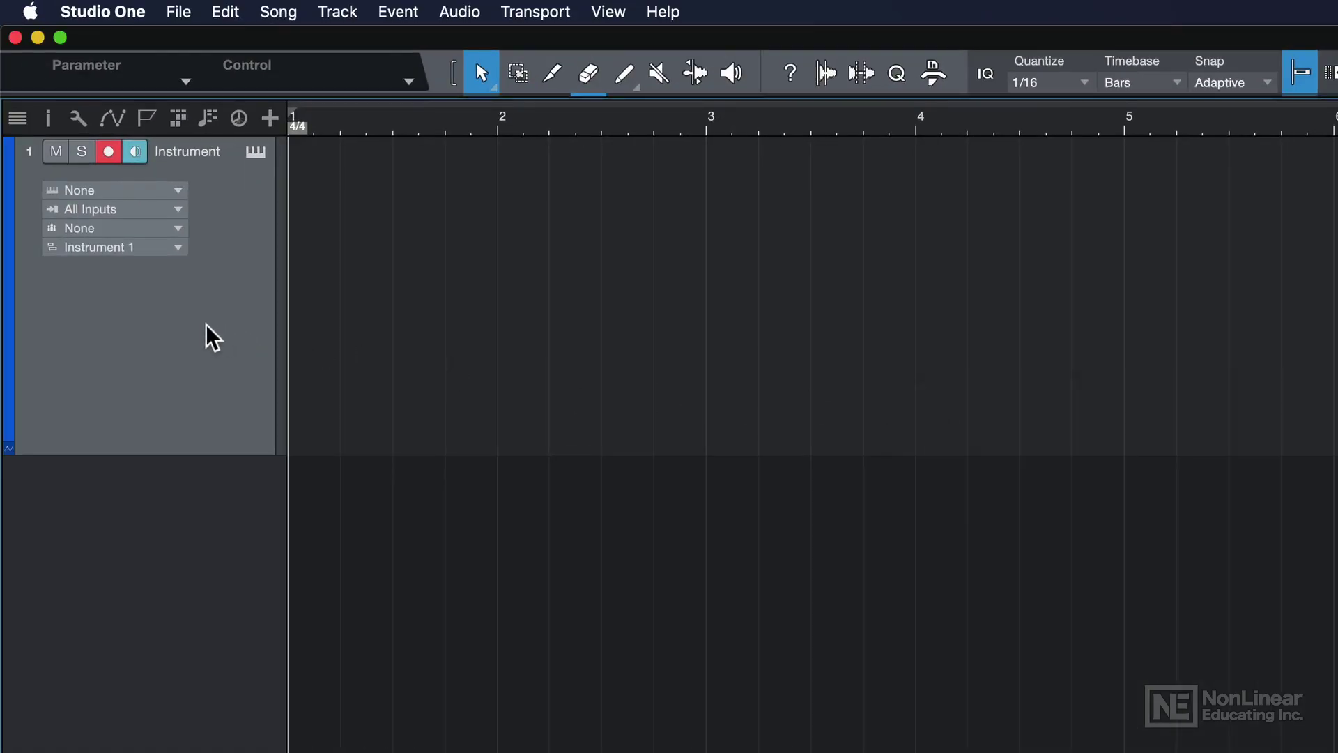
Set the Instrument track's input to Novation Launchkey
left_click(124, 210)
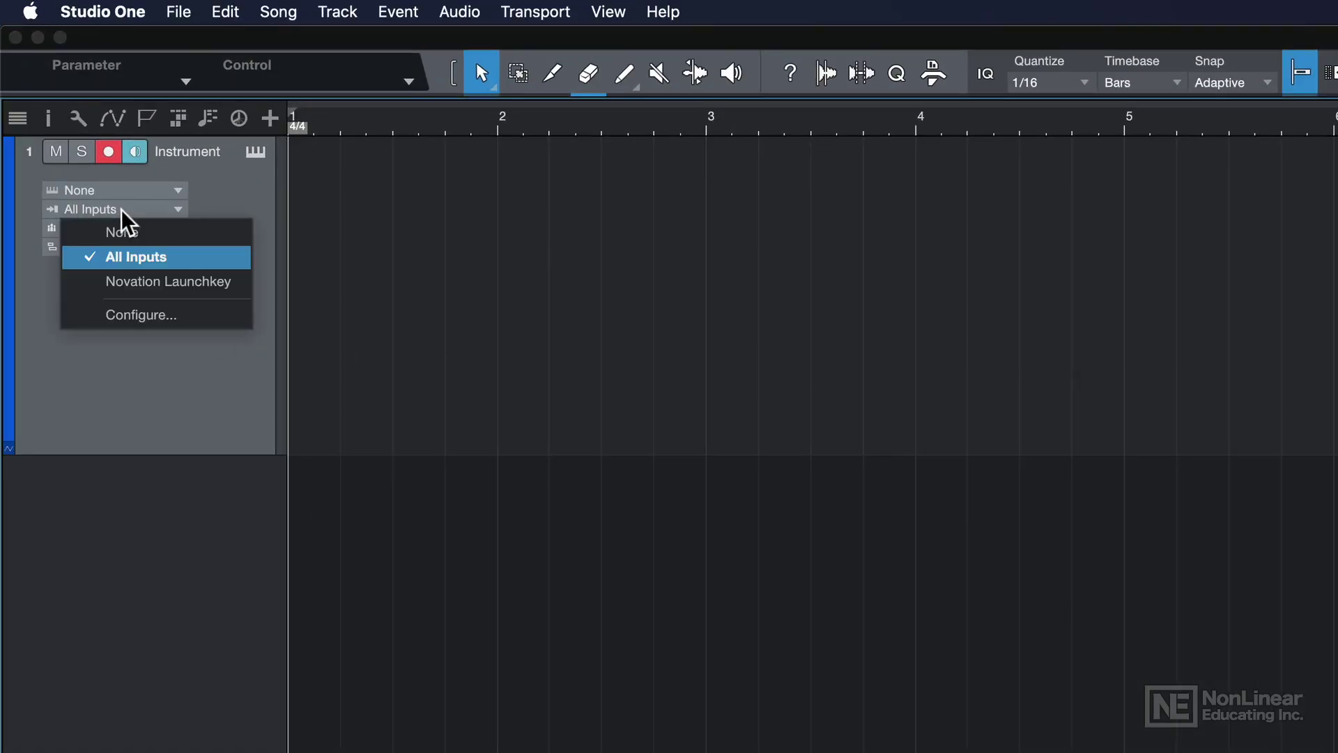
left_click(197, 283)
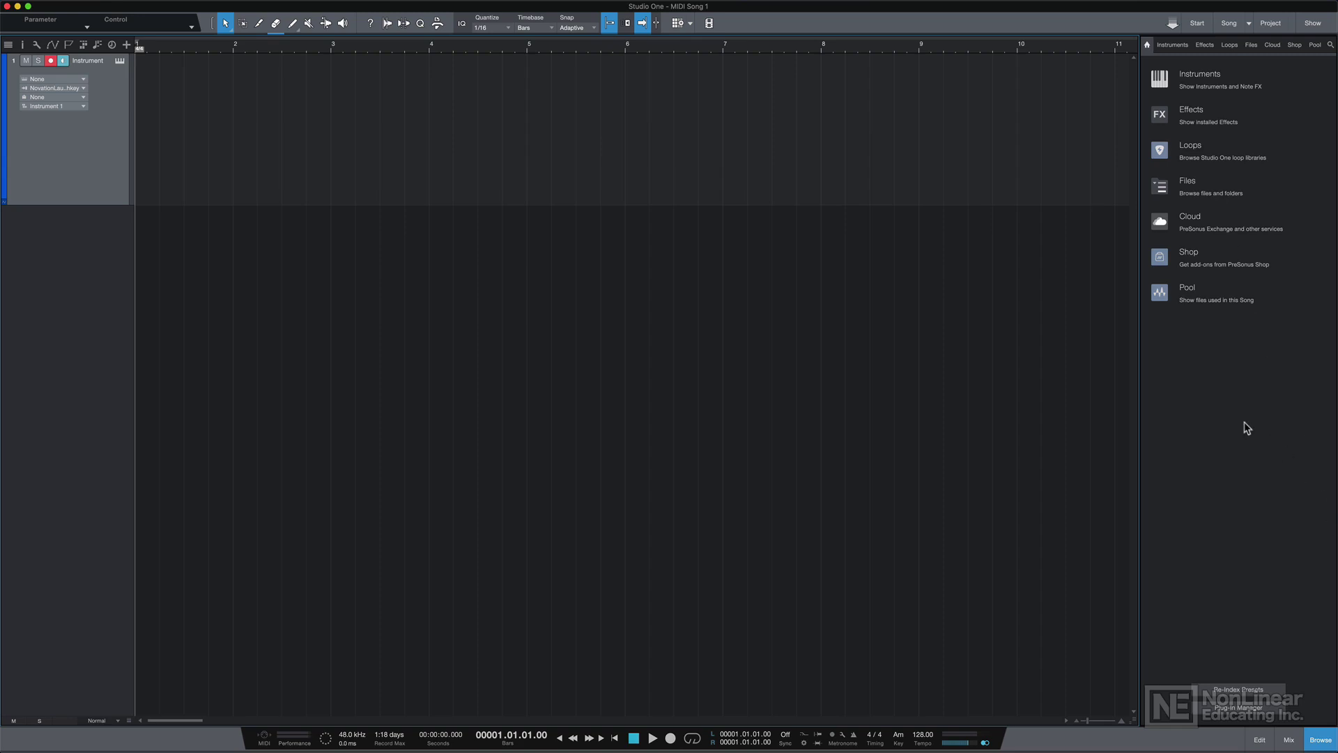
Drag Mai Tai from Browser Instruments > PreSonus onto the Instrument track
key("F5")
key("F5")
key("F5")
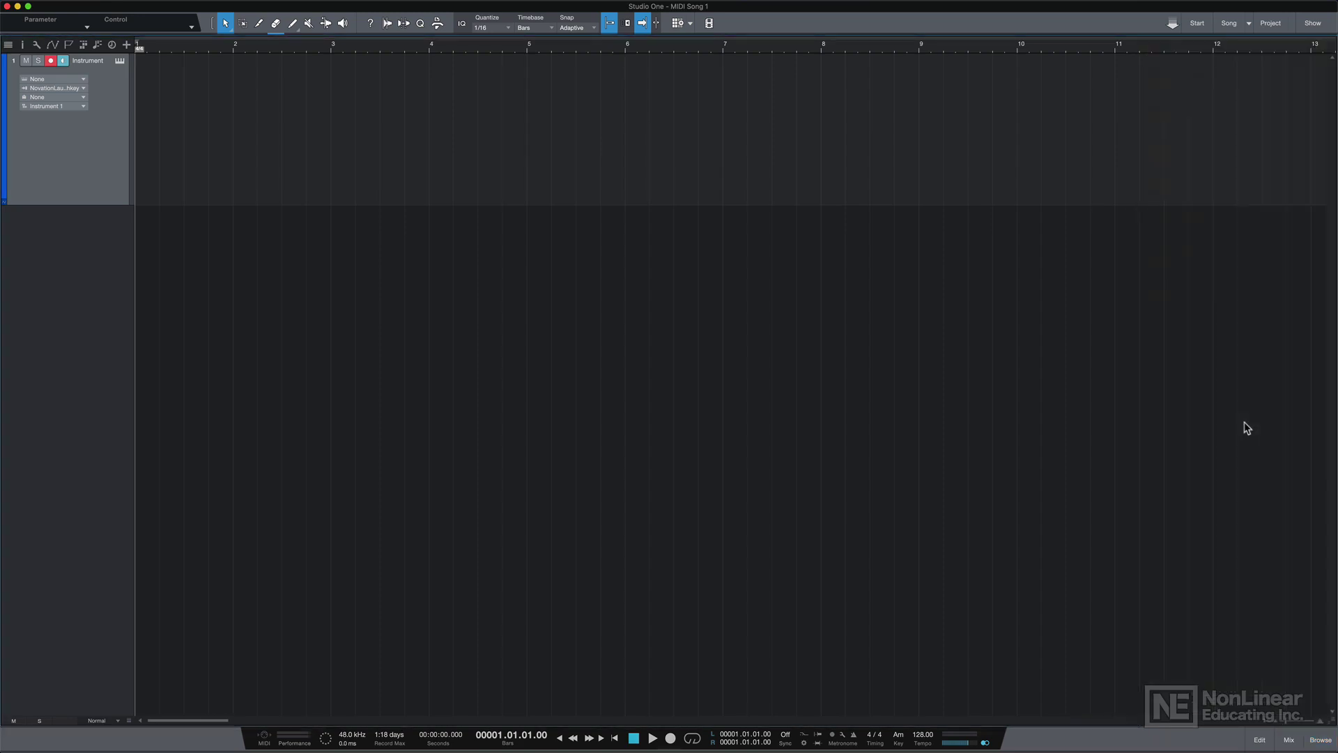
key("F5")
key("F5")
key("F5")
key("F5")
key("F5")
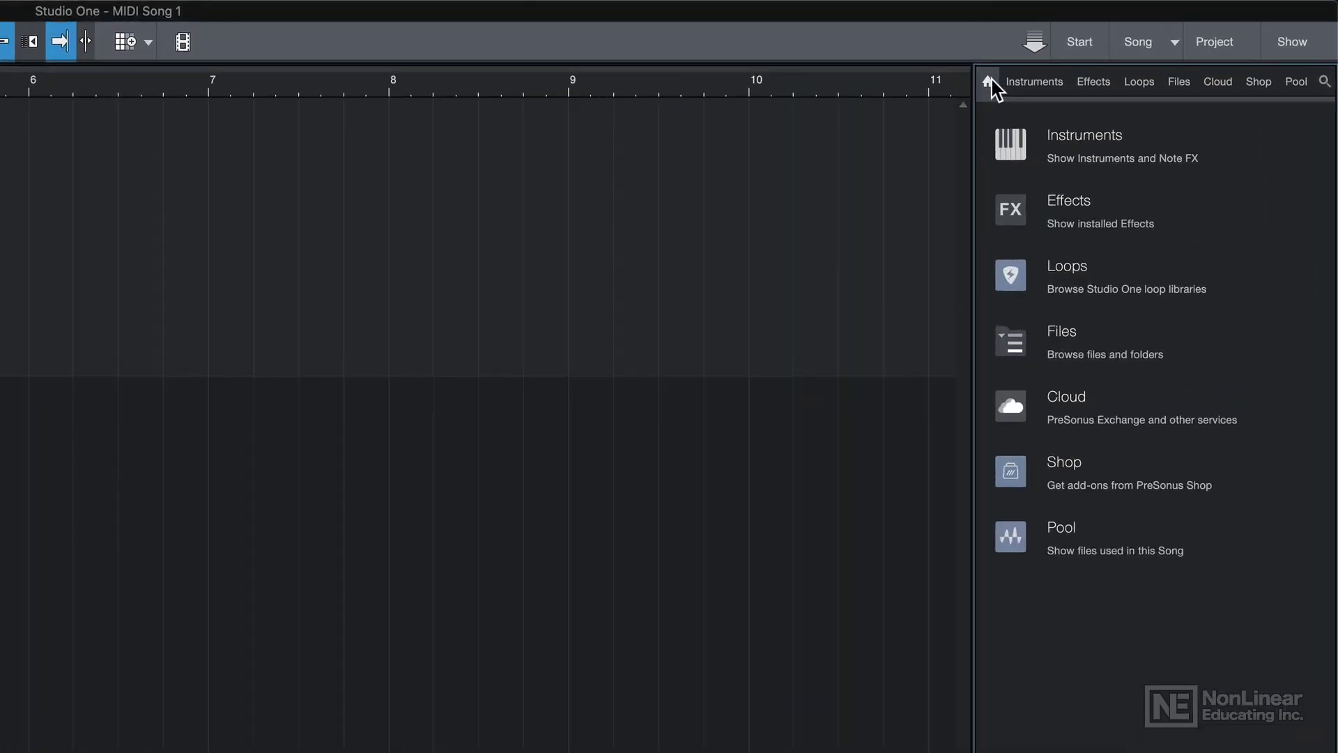
left_click(1098, 142)
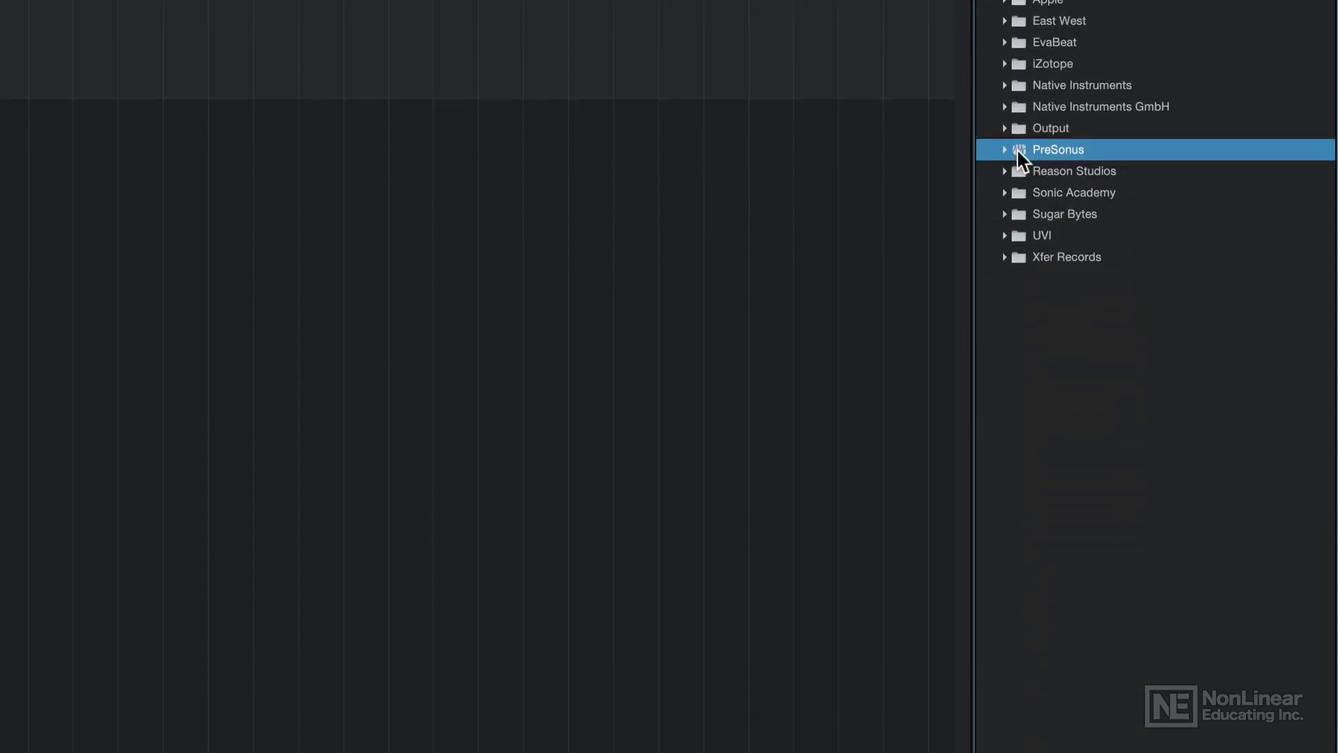
left_click(1005, 10)
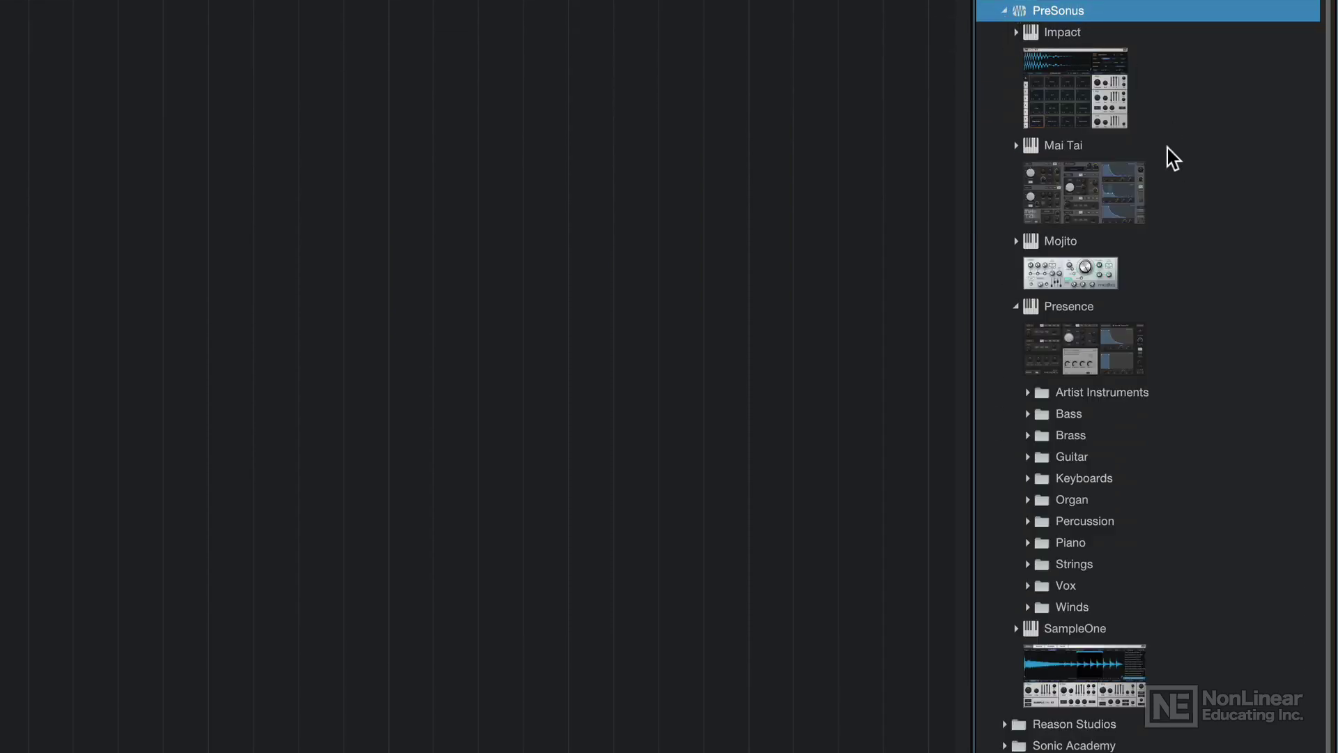
left_click(1016, 307)
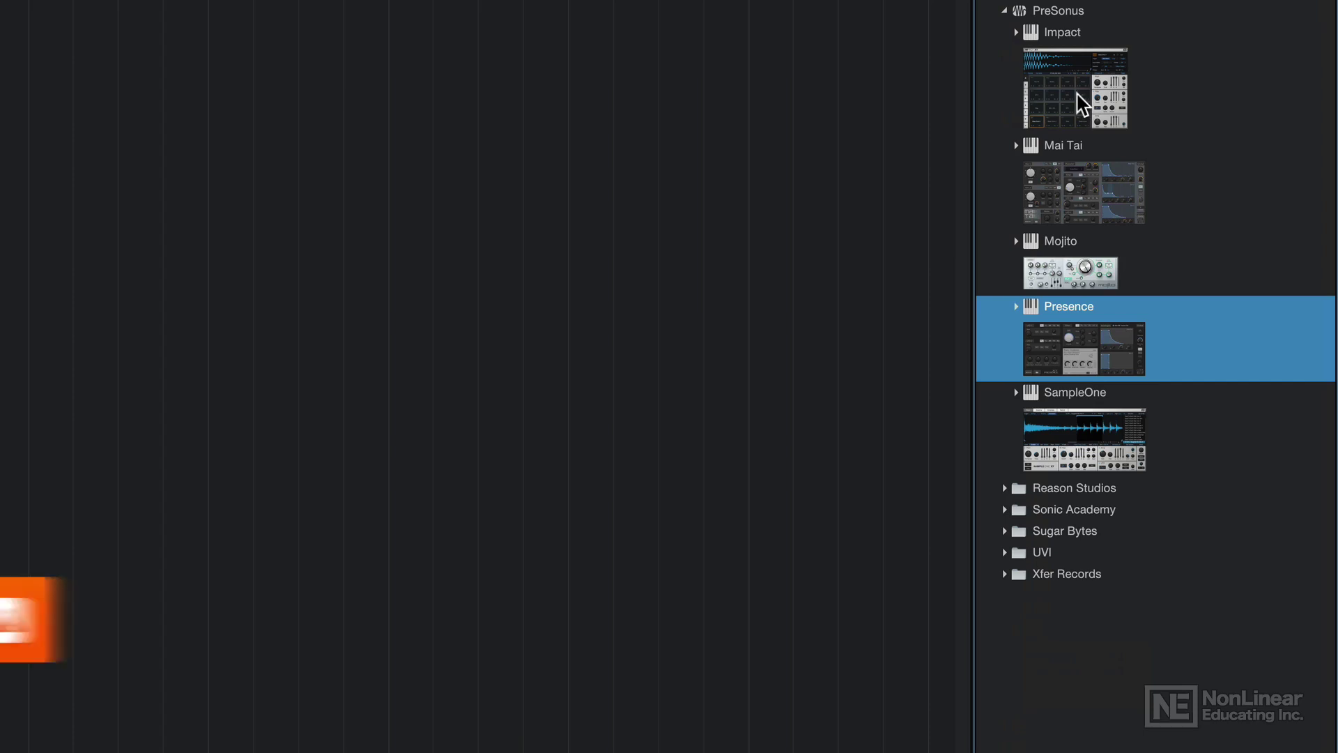
double_click(1170, 173)
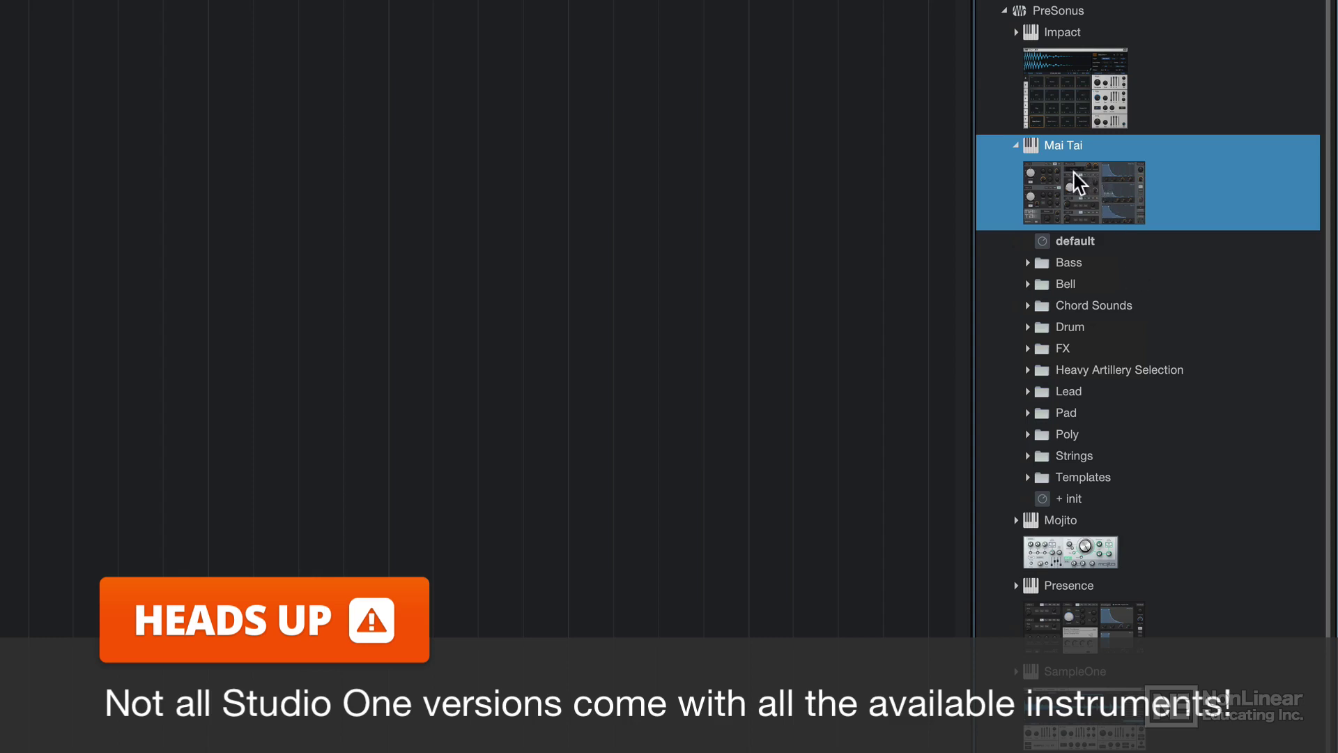
left_click_drag(1073, 185, 0, 0)
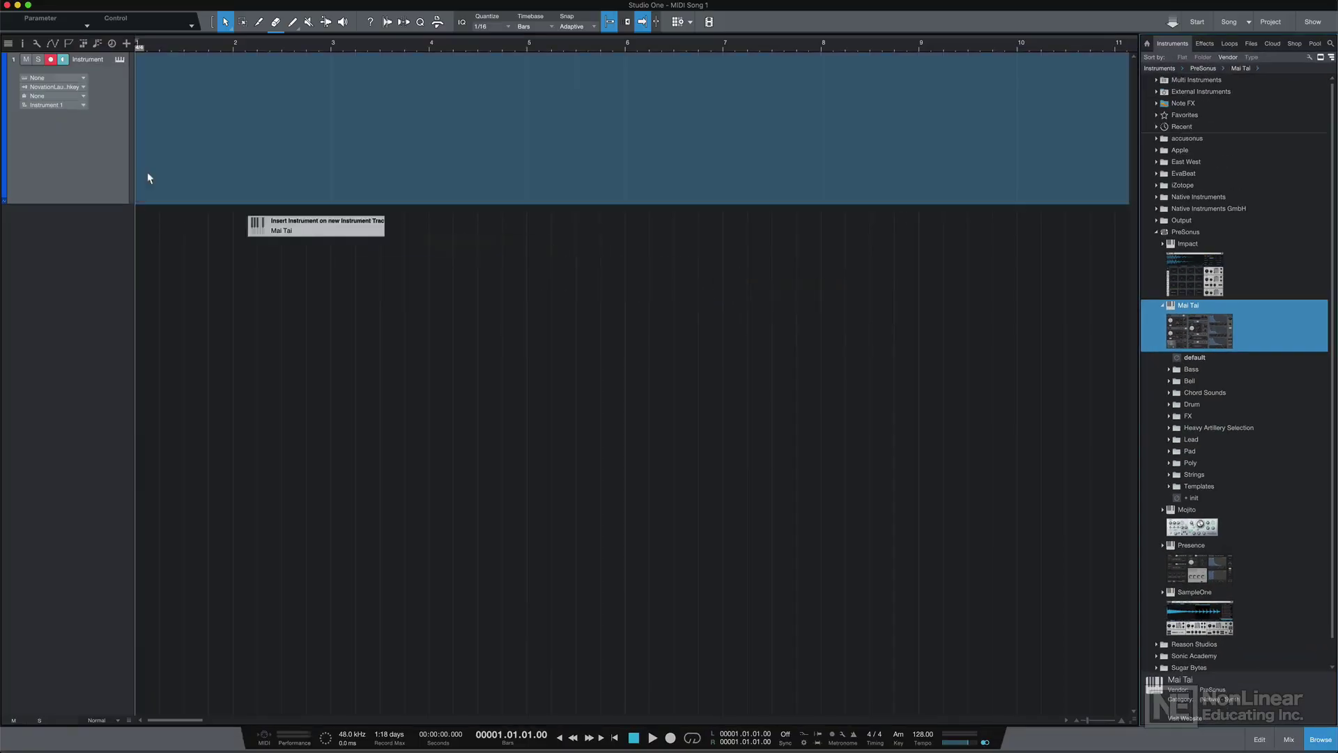
left_click_drag(147, 178, 47, 139)
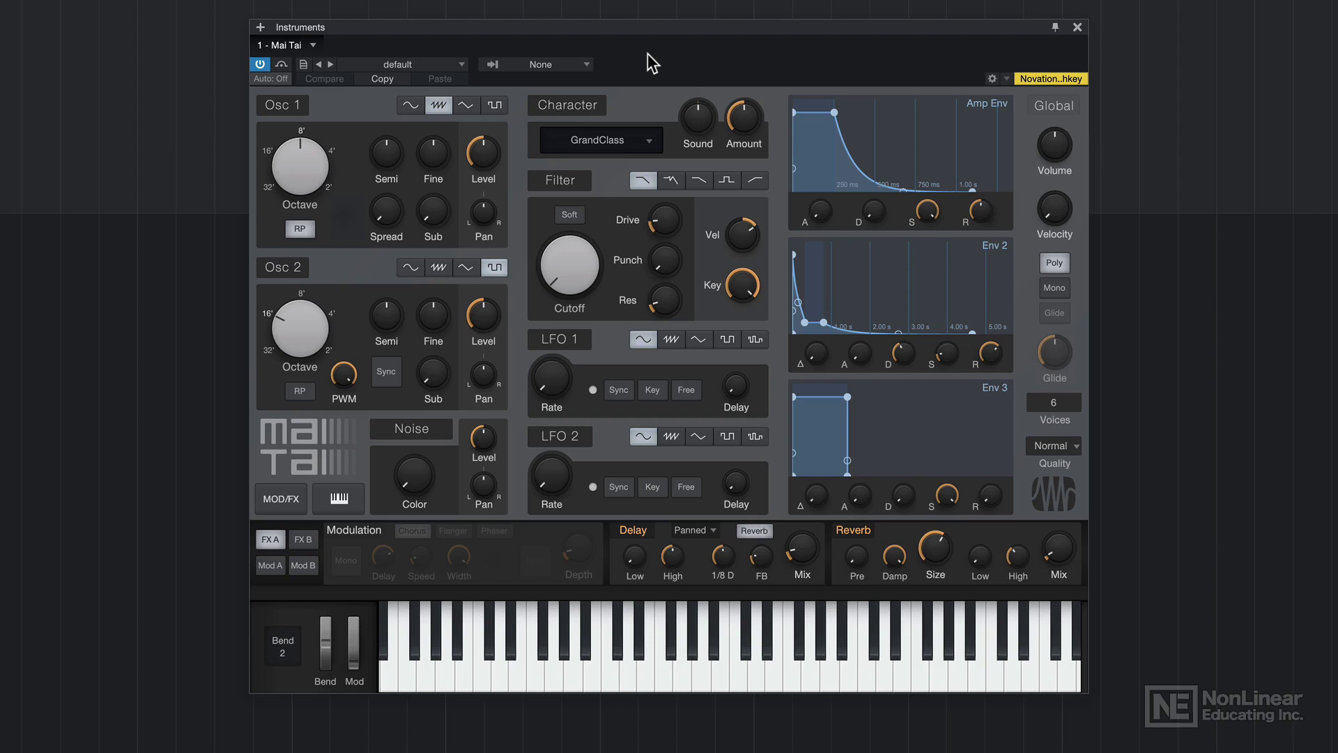
Load Mai Tai's 'Pad - Anthem One' preset from the Pad folder
left_click(420, 63)
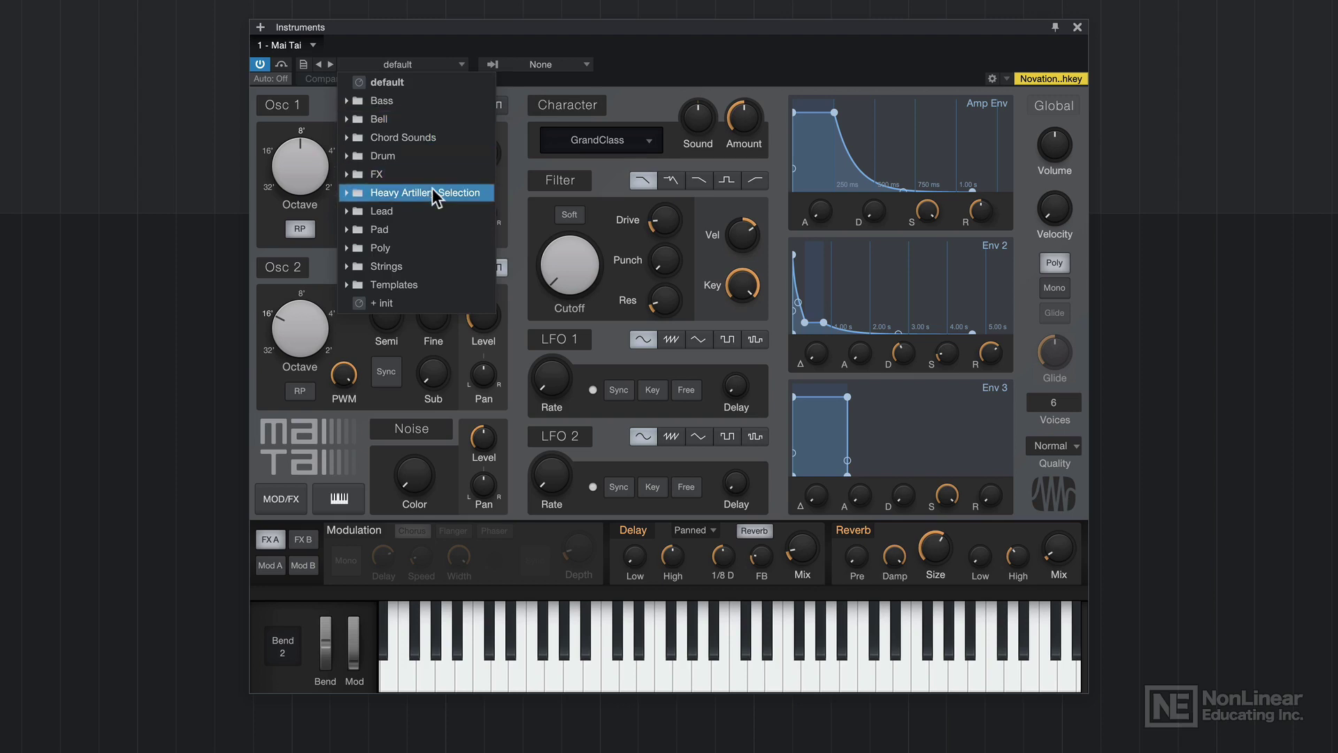
left_click(347, 230)
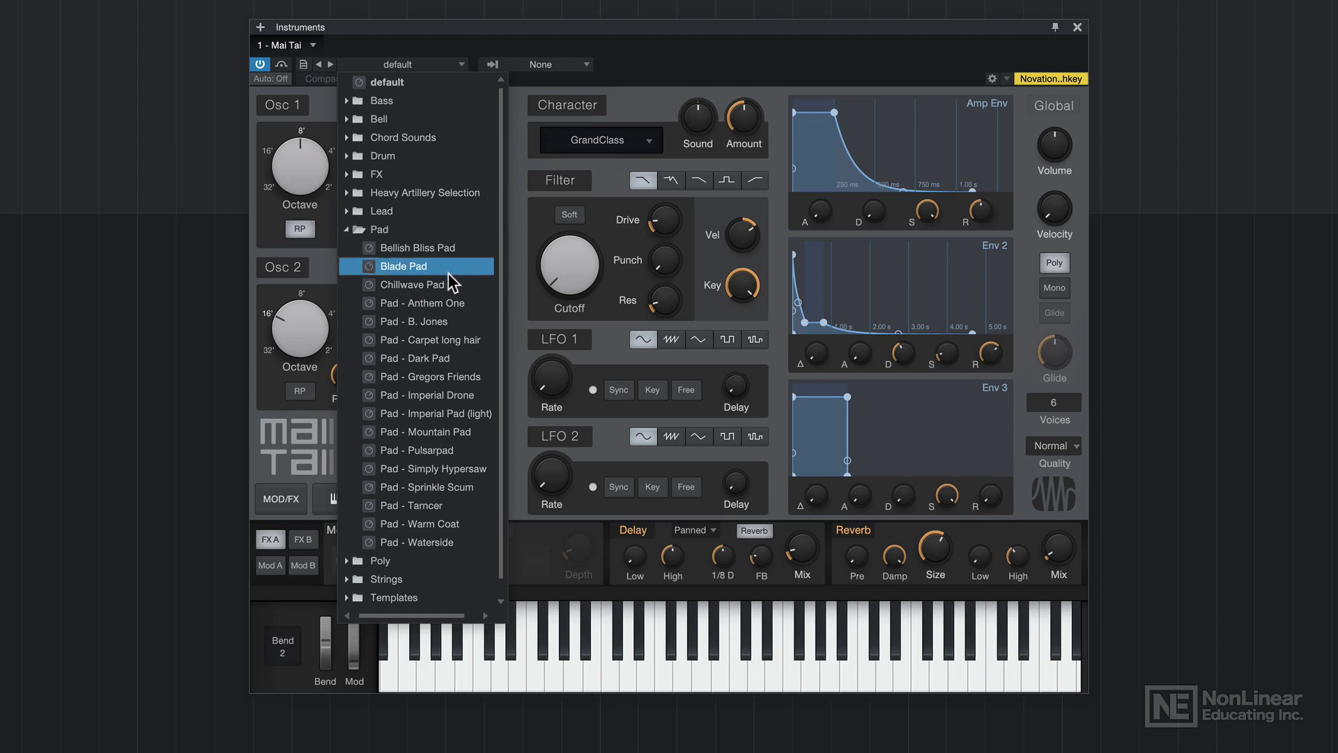
left_click(467, 304)
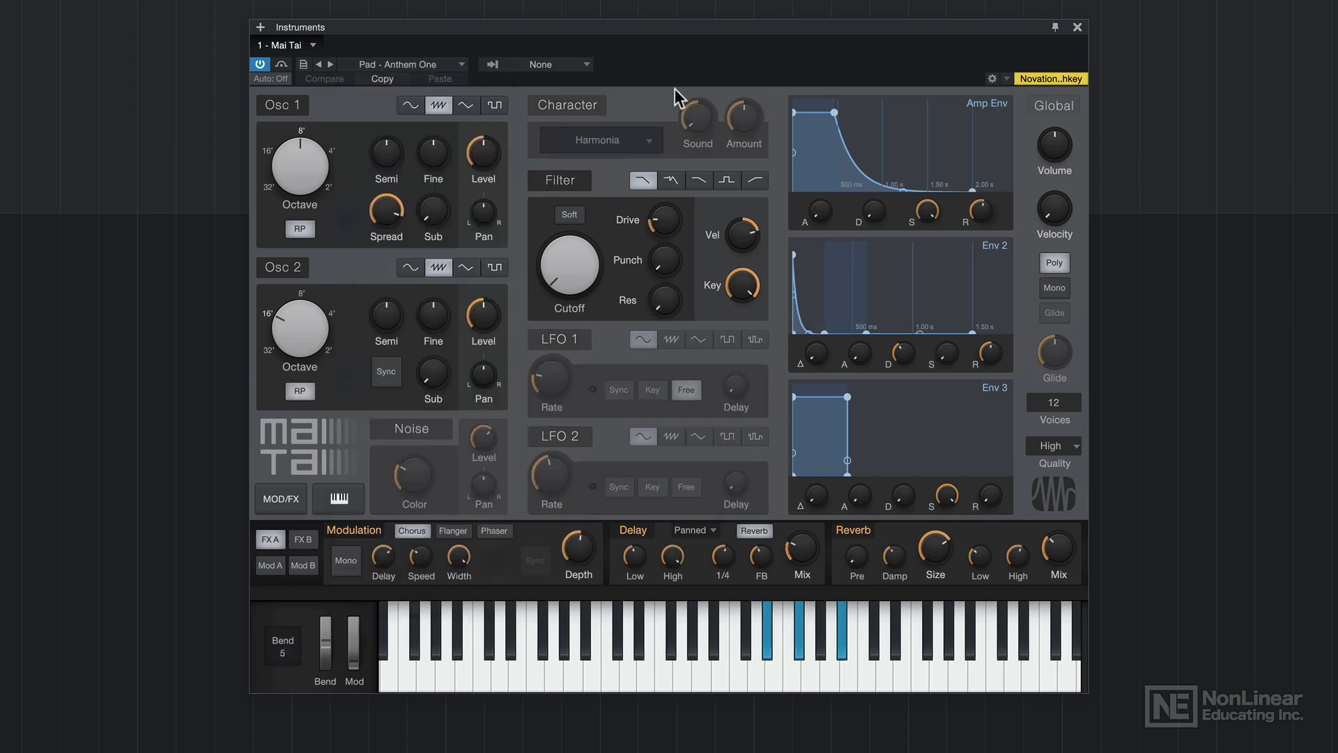